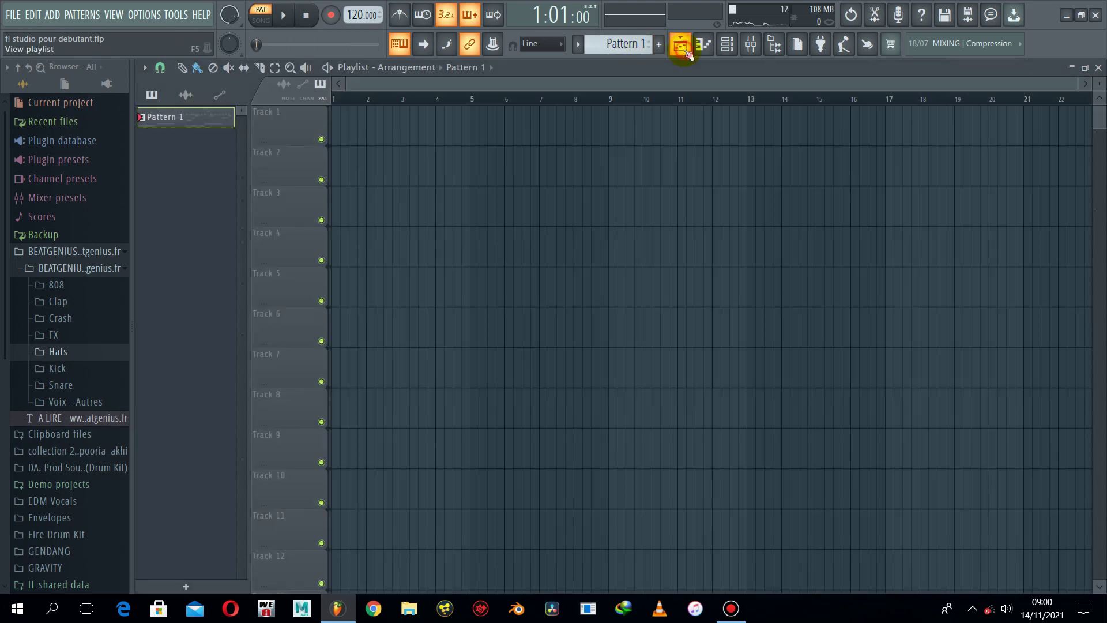
# Step: Open the channel rack, place it over the upper playlist tracks, and play back Pattern 1 briefly
pyautogui.click(681, 45)
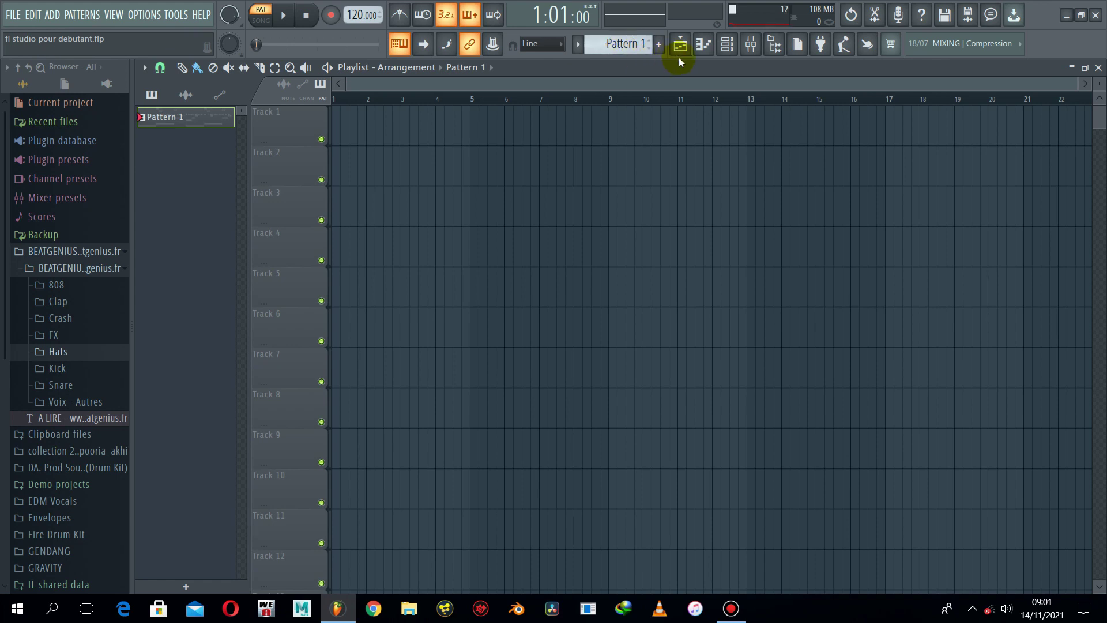
pyautogui.click(727, 44)
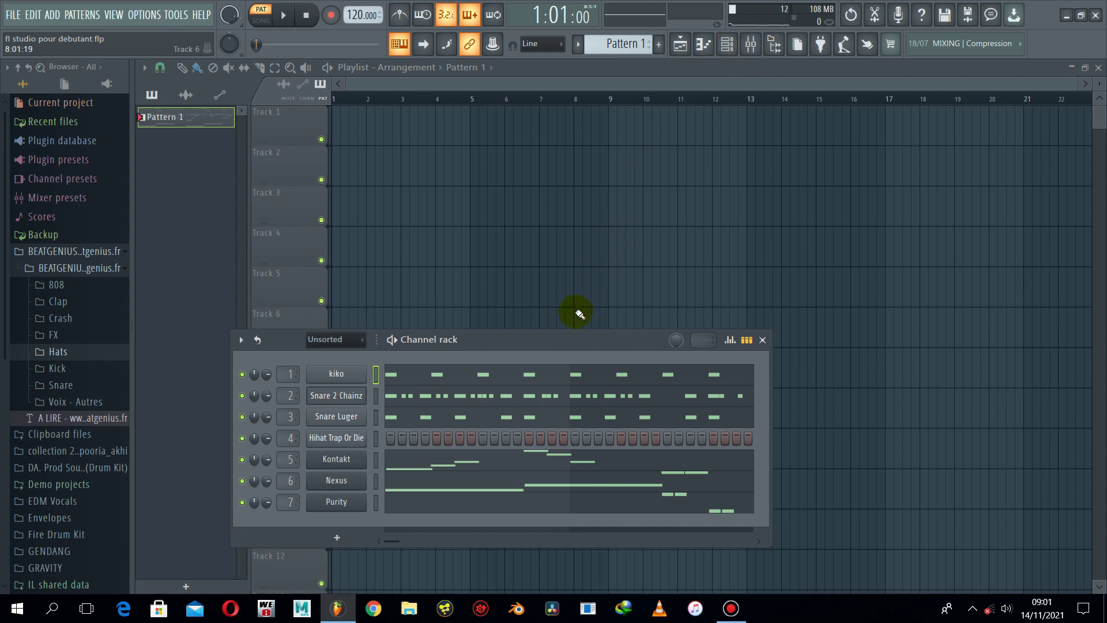
pyautogui.moveTo(561, 344); pyautogui.dragTo(555, 158)
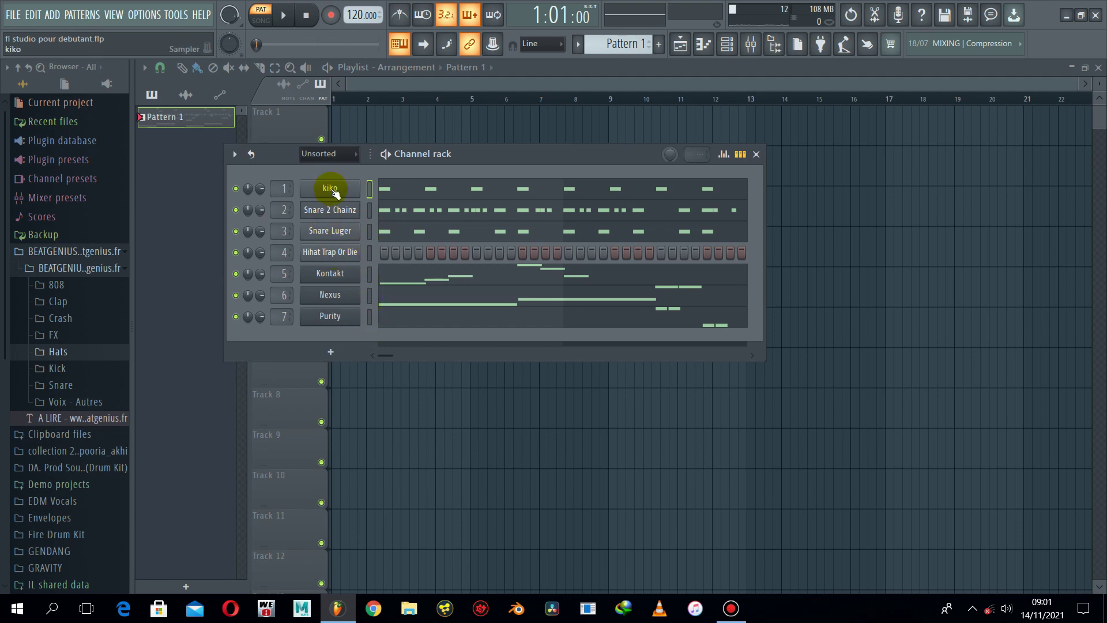
pyautogui.click(286, 16)
pyautogui.click(287, 16)
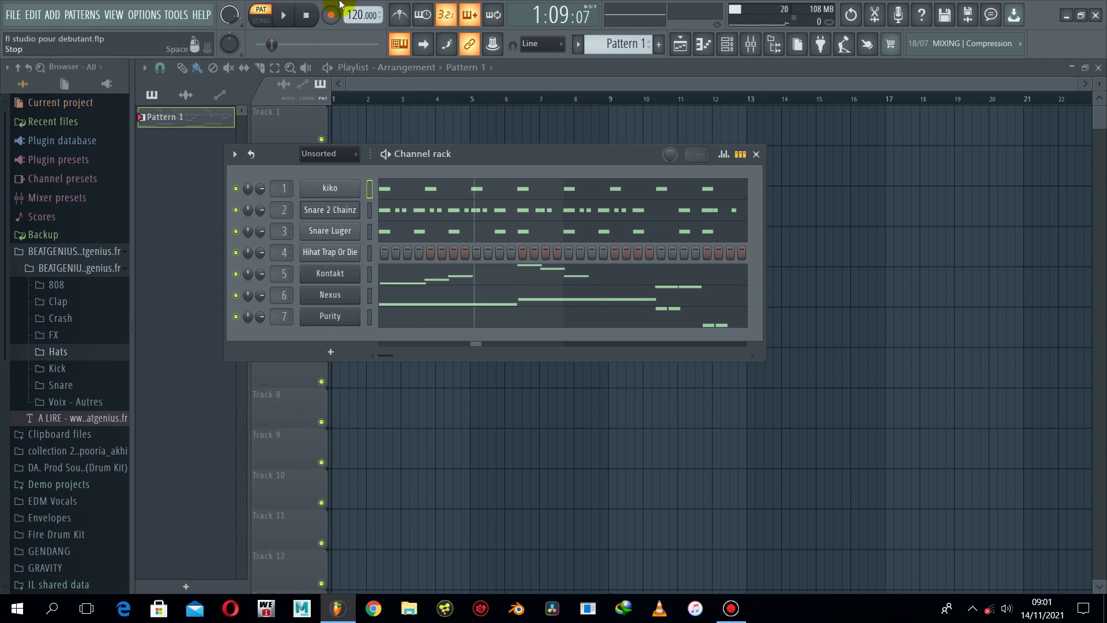
# Step: Clone Pattern 1 and play back the copy, Pattern 2, to check it
pyautogui.click(636, 52)
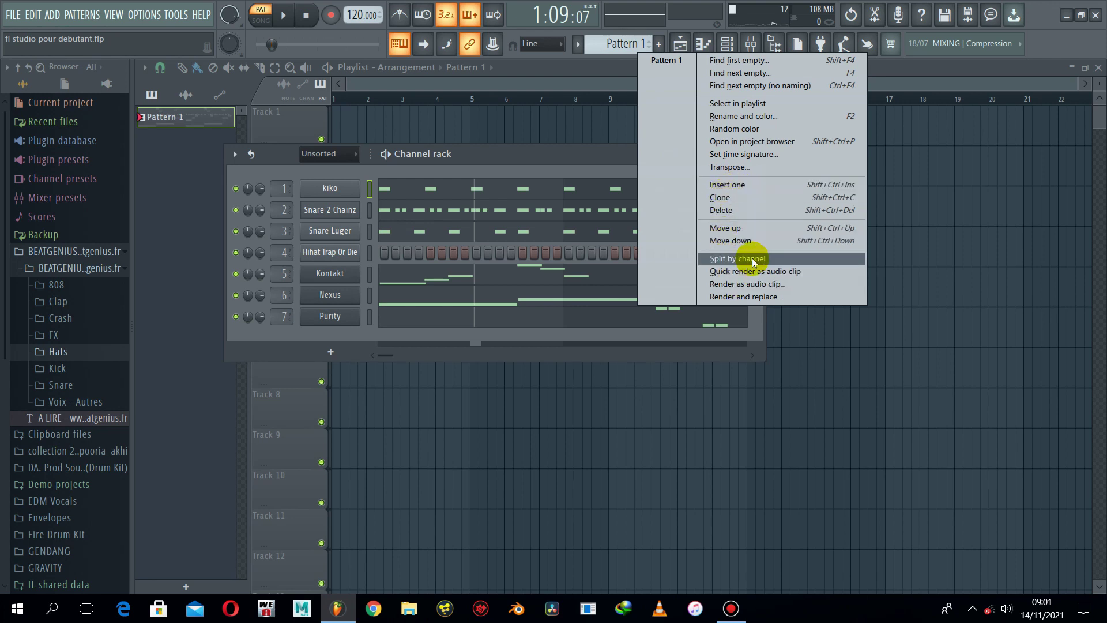
pyautogui.click(727, 198)
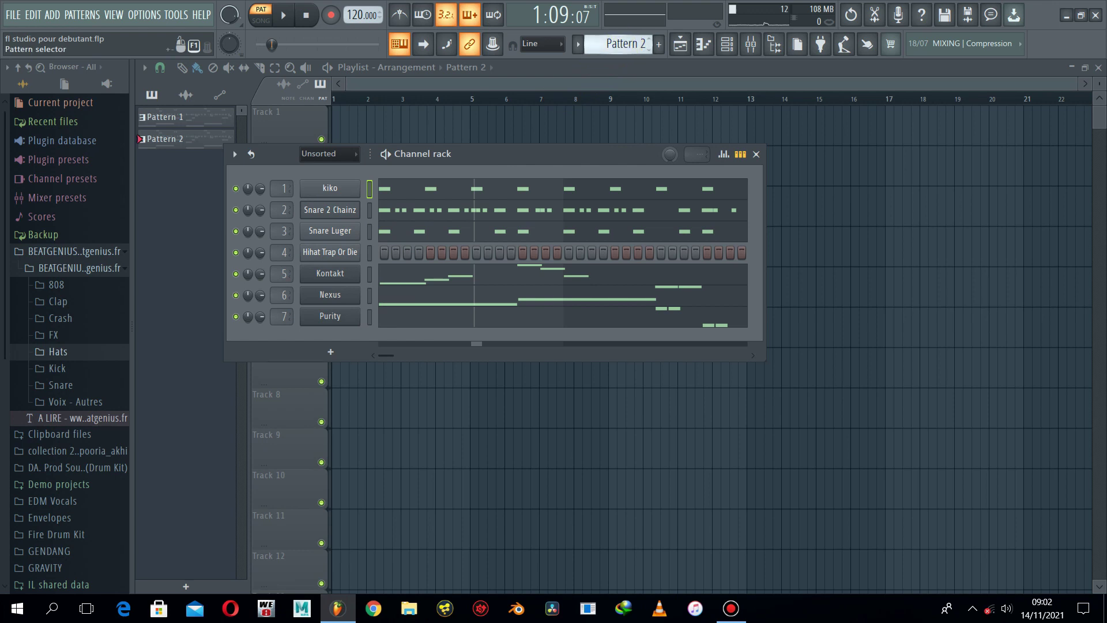
pyautogui.click(626, 43)
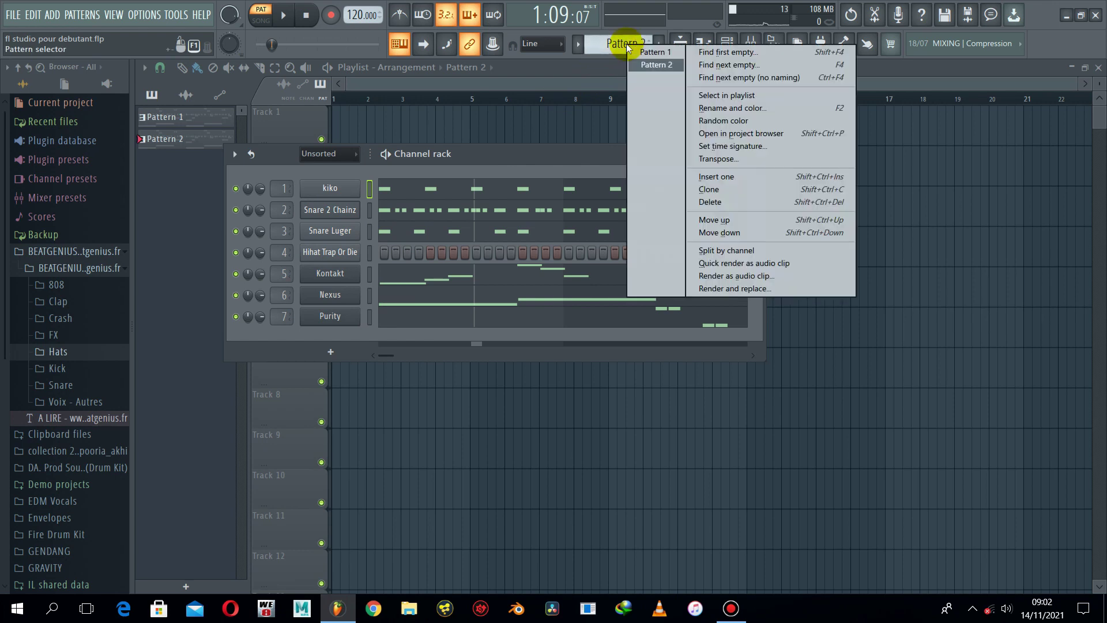
pyautogui.click(662, 68)
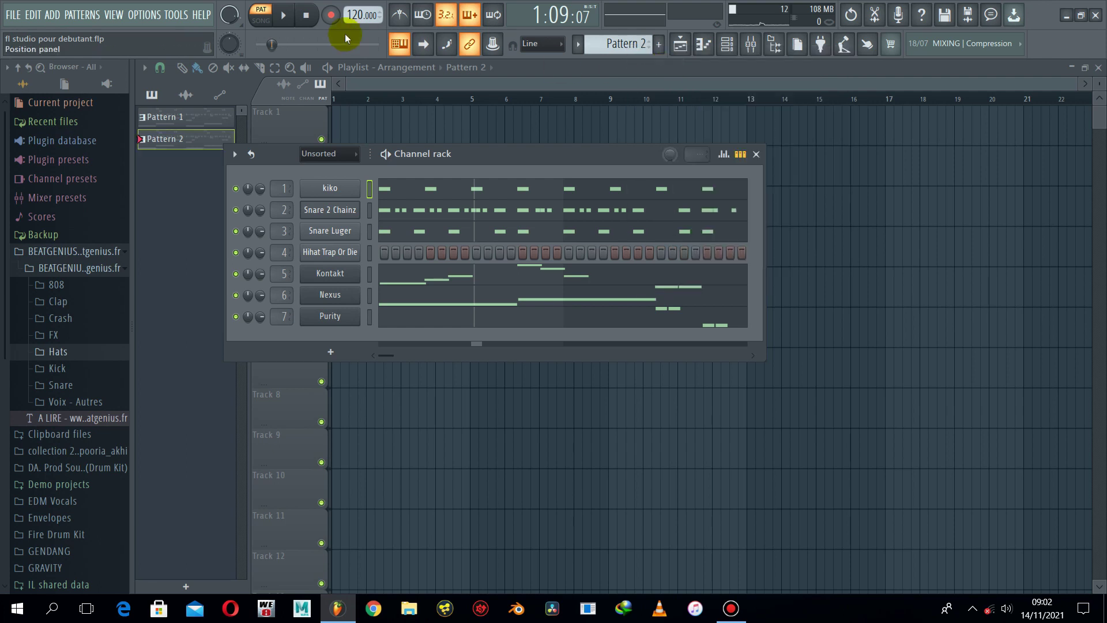
pyautogui.click(283, 16)
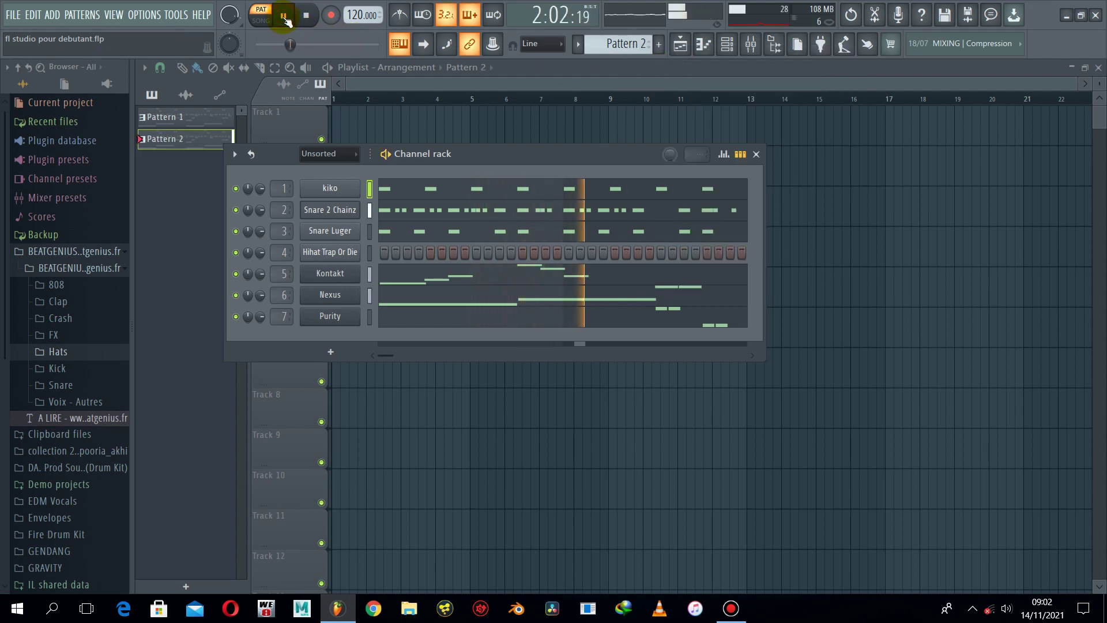
pyautogui.click(284, 16)
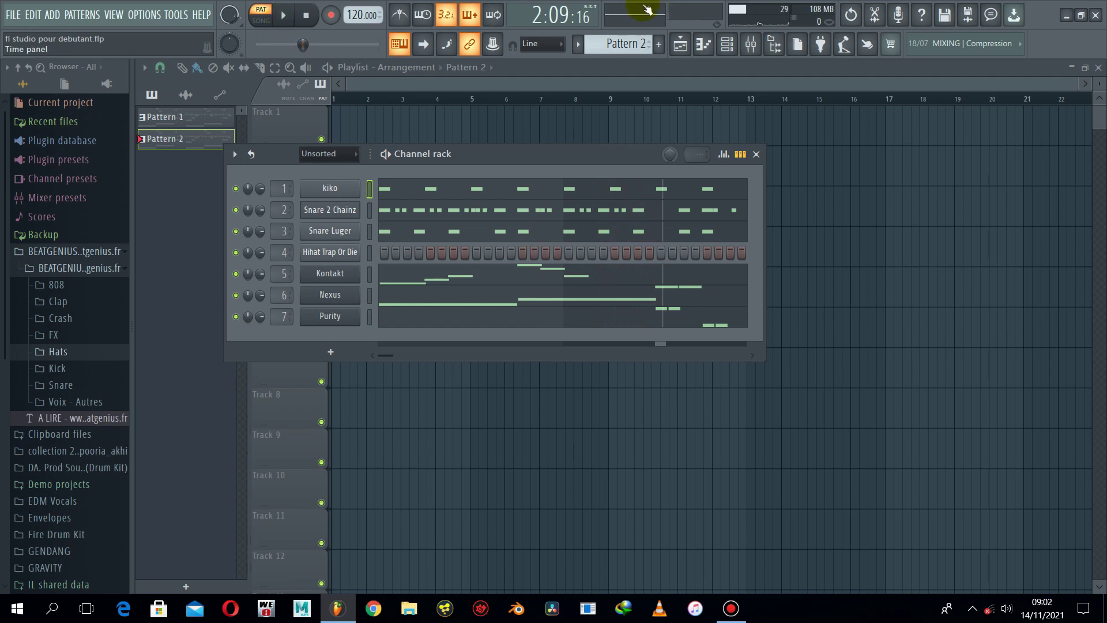
pyautogui.click(621, 45)
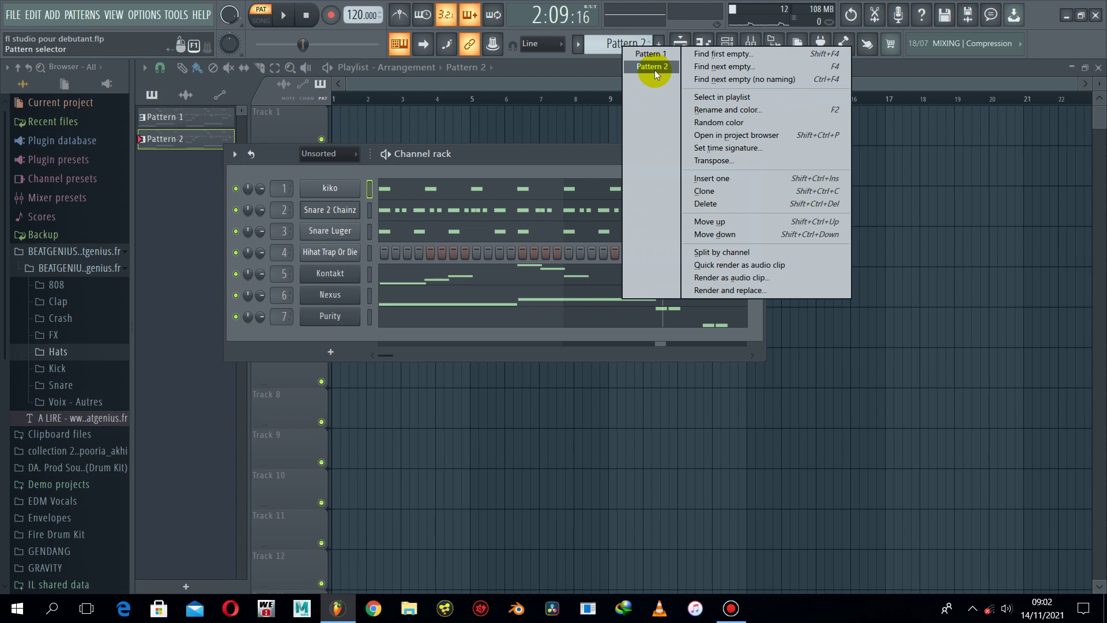
pyautogui.click(548, 154)
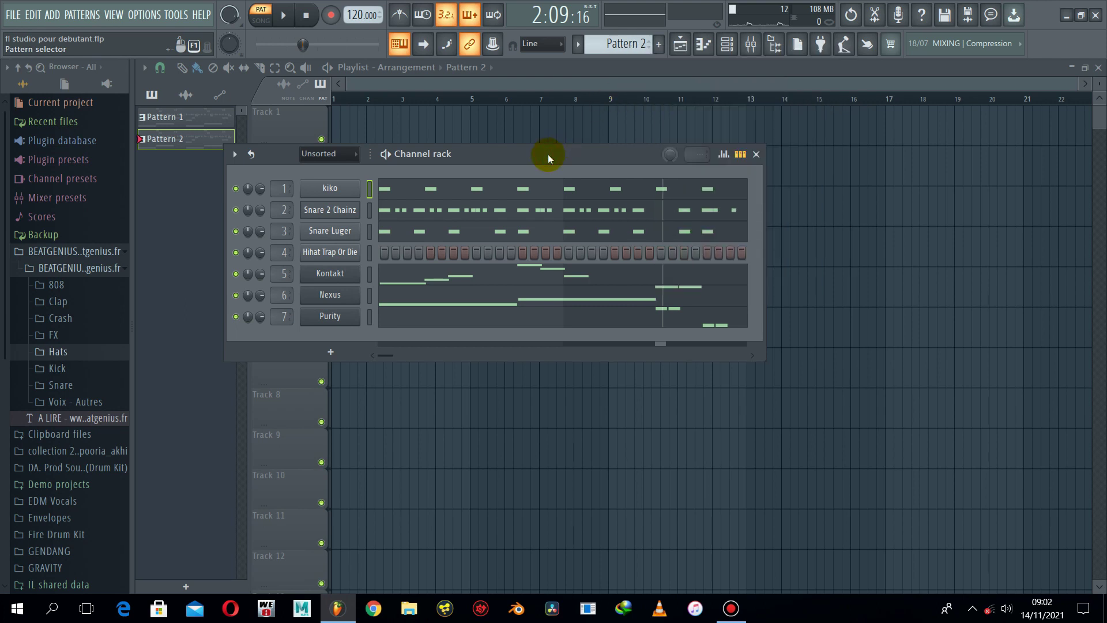
# Step: Create a new empty pattern named kiko
pyautogui.click(658, 45)
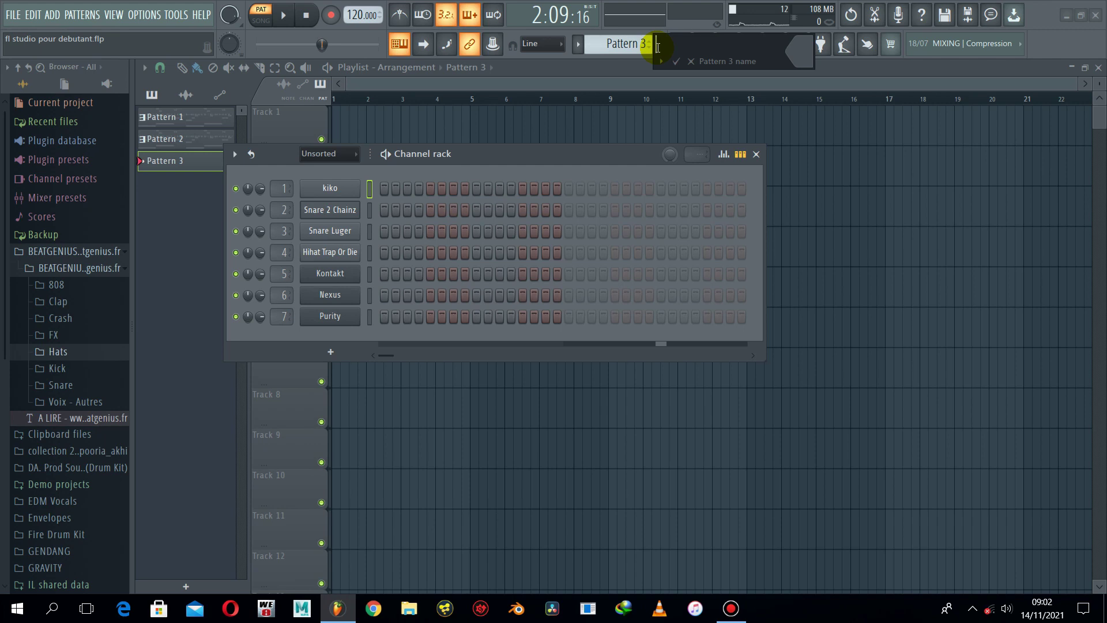
pyautogui.write('kiko')
pyautogui.press('Return')
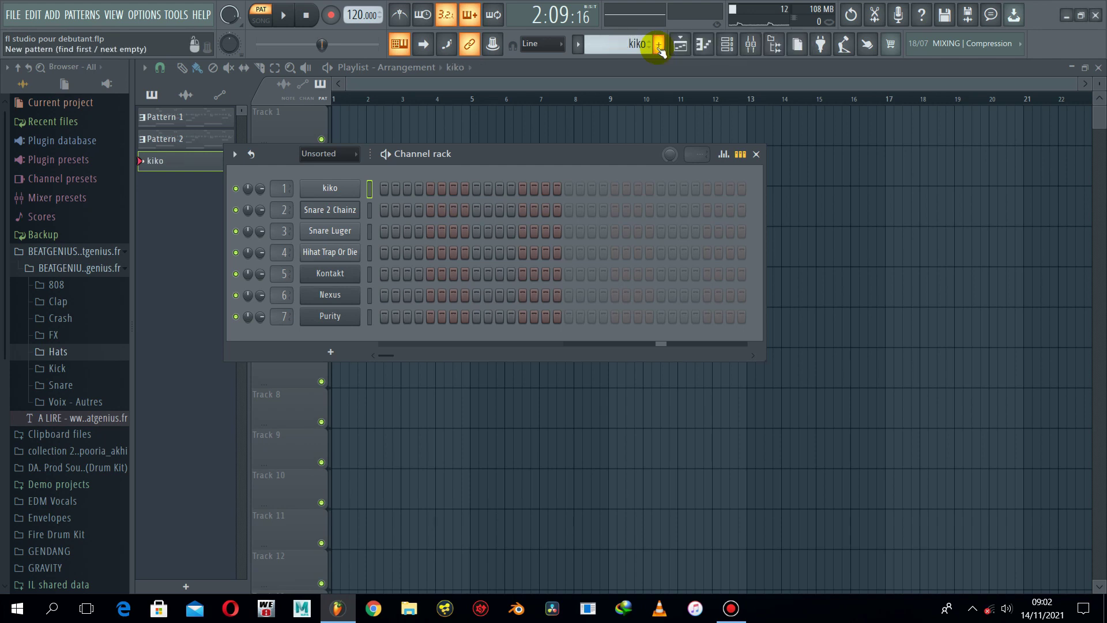
# Step: Copy the kiko channel's notes from Pattern 2 into the kiko pattern and play it back
pyautogui.click(618, 46)
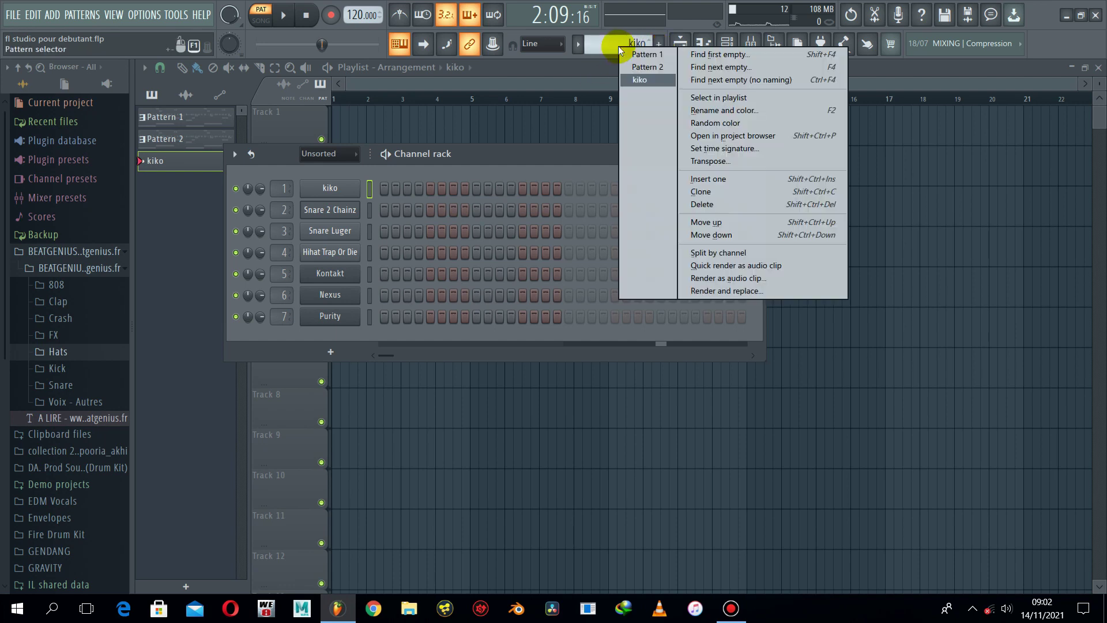
pyautogui.click(649, 70)
pyautogui.click(369, 193)
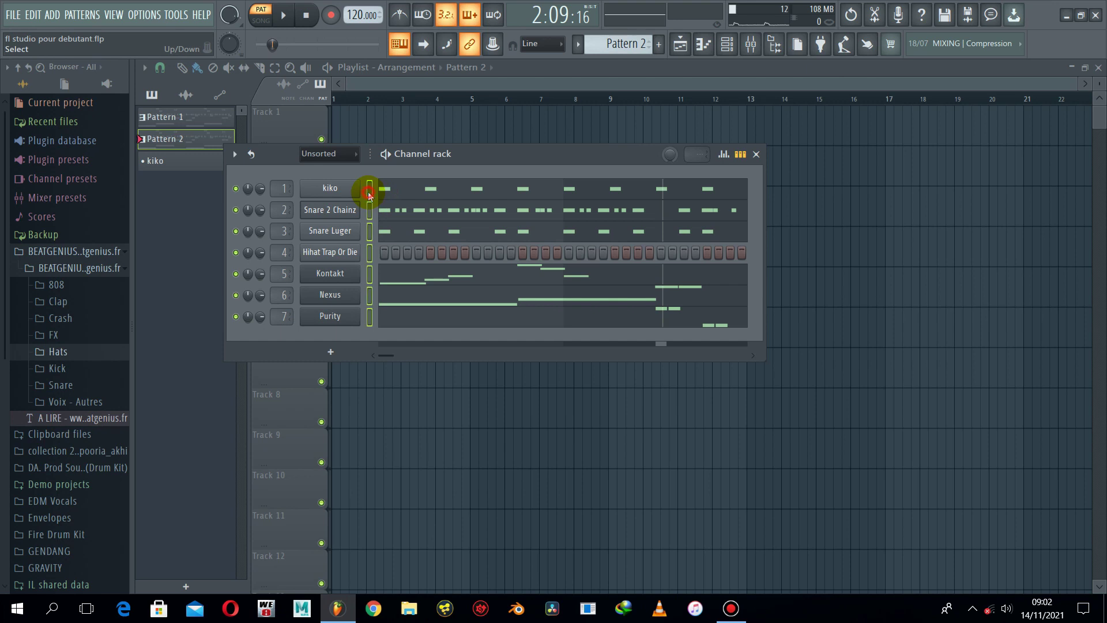
pyautogui.click(369, 195)
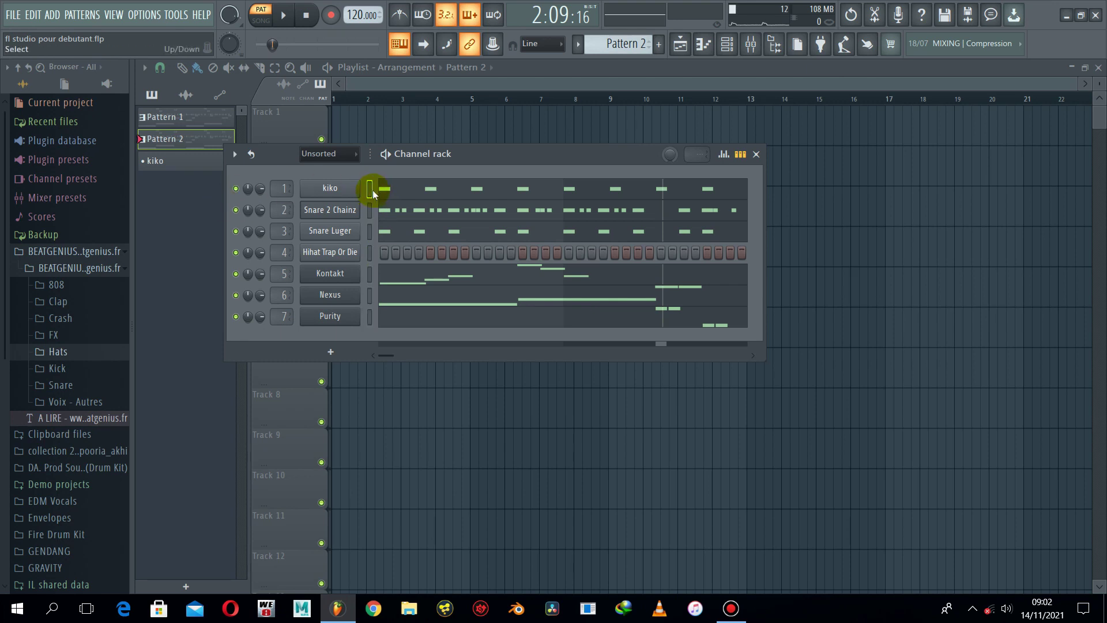
pyautogui.click(370, 193)
pyautogui.click(371, 193)
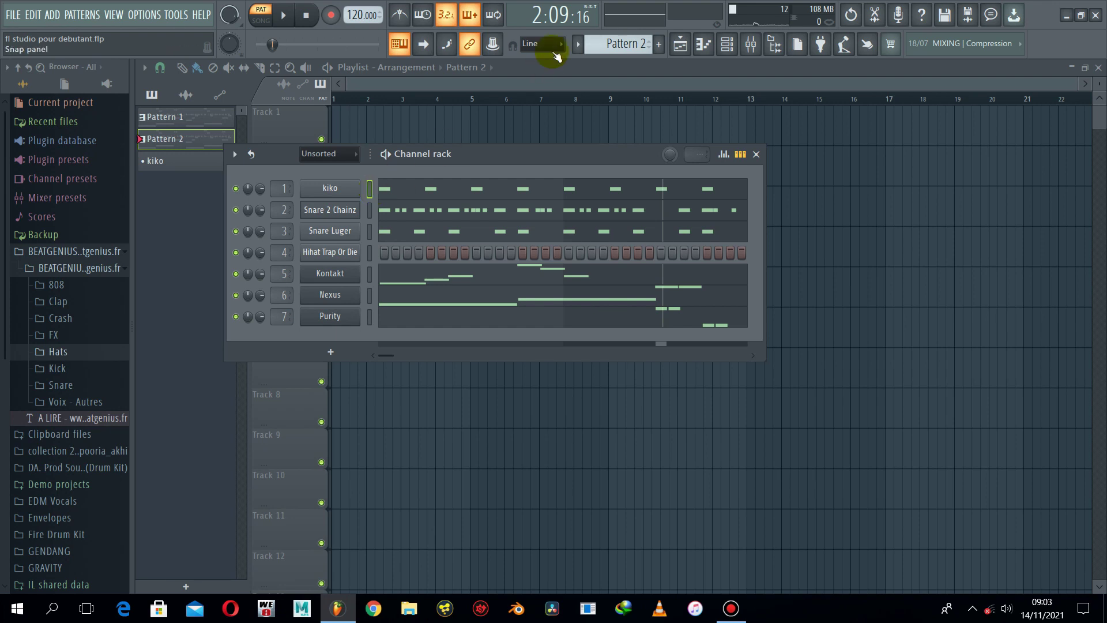
pyautogui.click(614, 44)
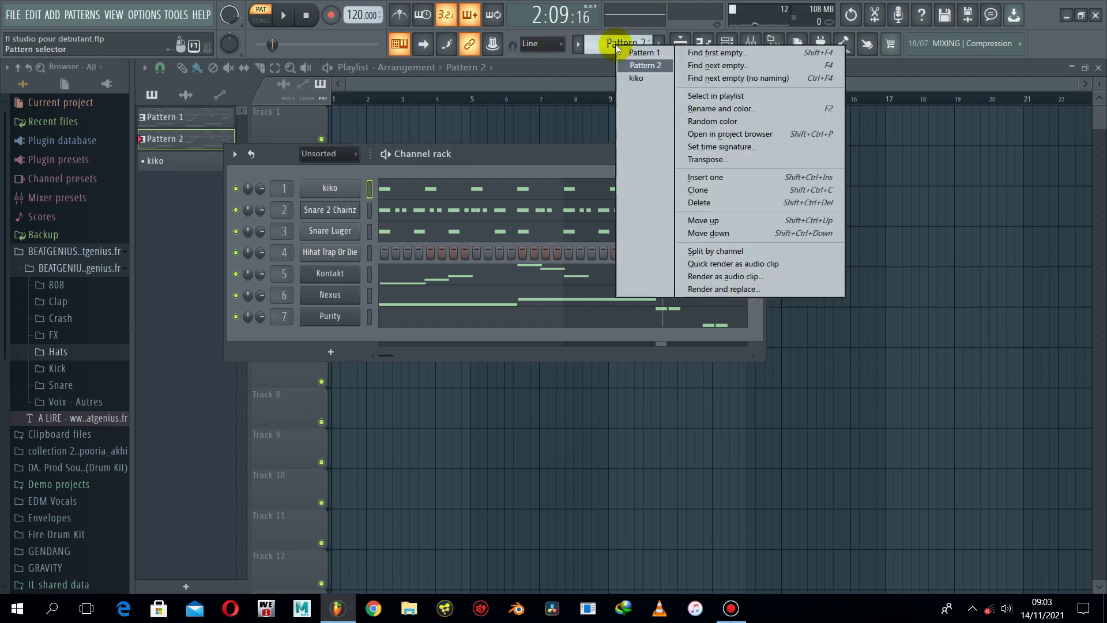
pyautogui.click(645, 75)
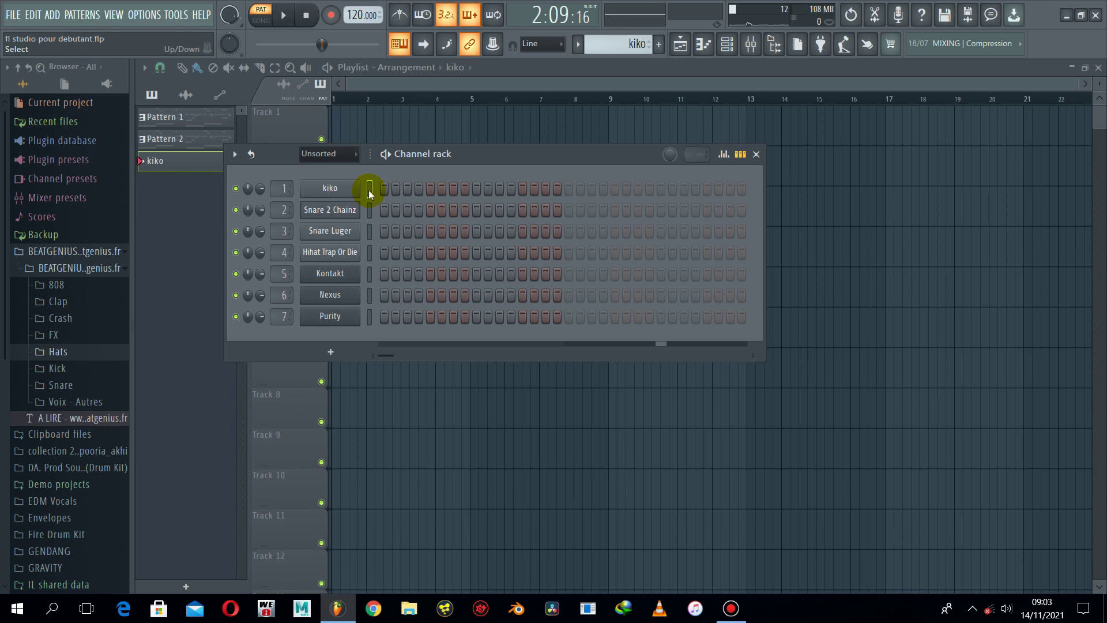
pyautogui.hotkey('ctrl', 'v')
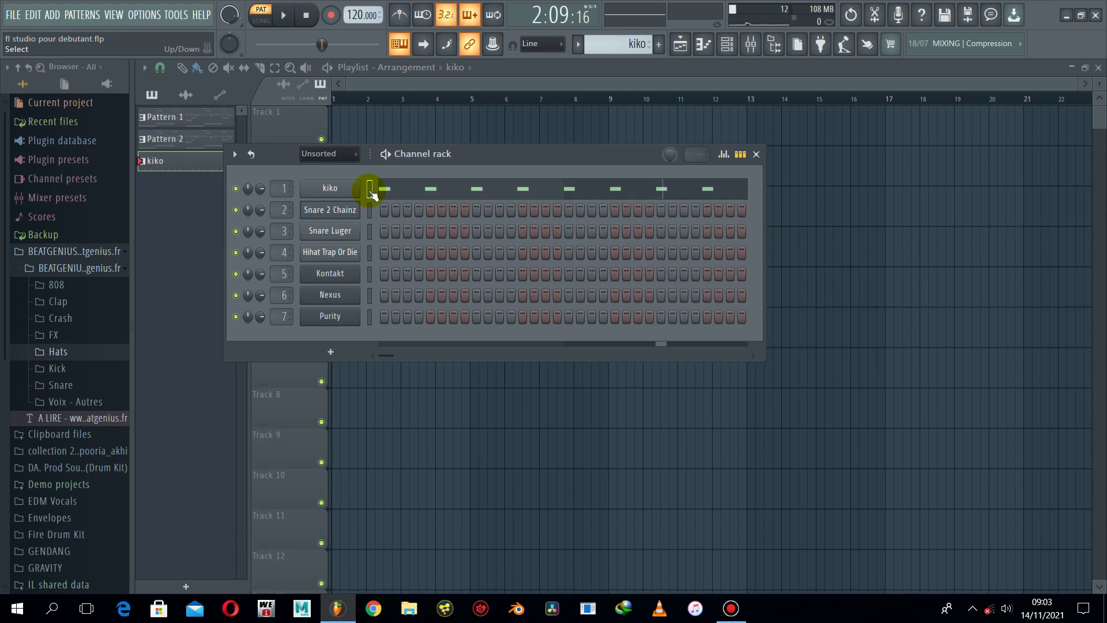
pyautogui.click(285, 17)
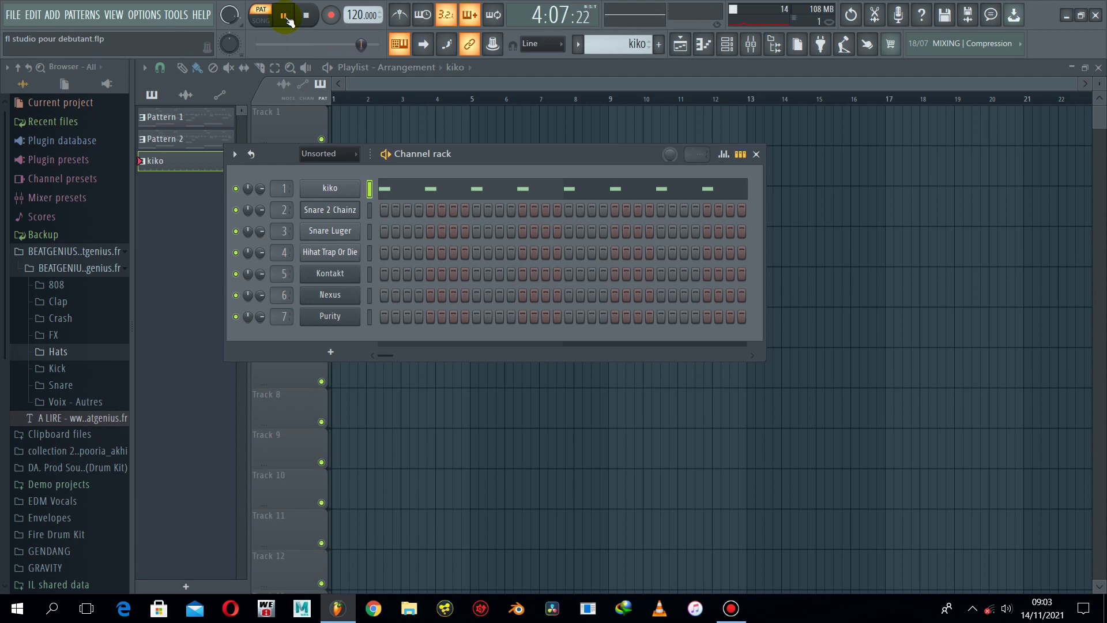
pyautogui.press('space')
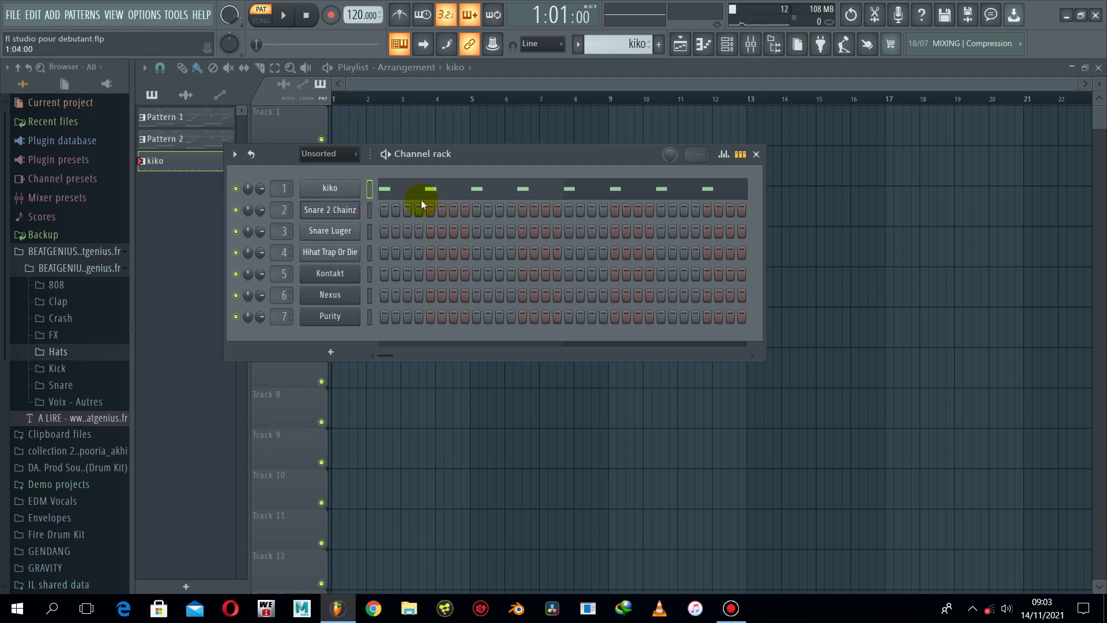
# Step: Return to Pattern 2 and copy the notes of the Snare 2 Chainz channel only
pyautogui.click(625, 47)
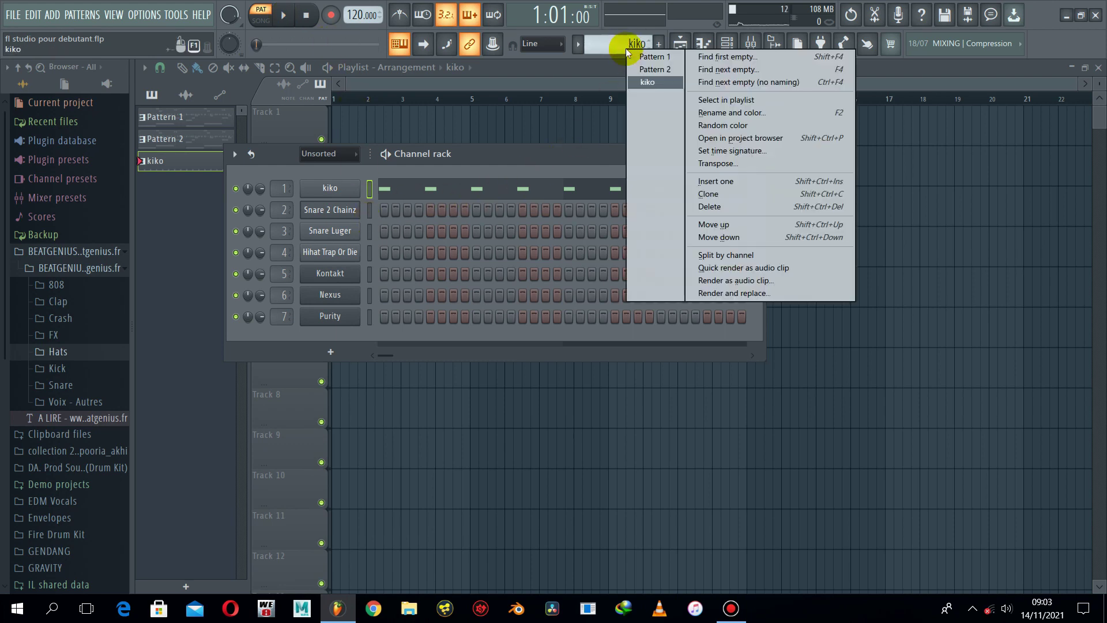
pyautogui.click(659, 71)
pyautogui.click(369, 211)
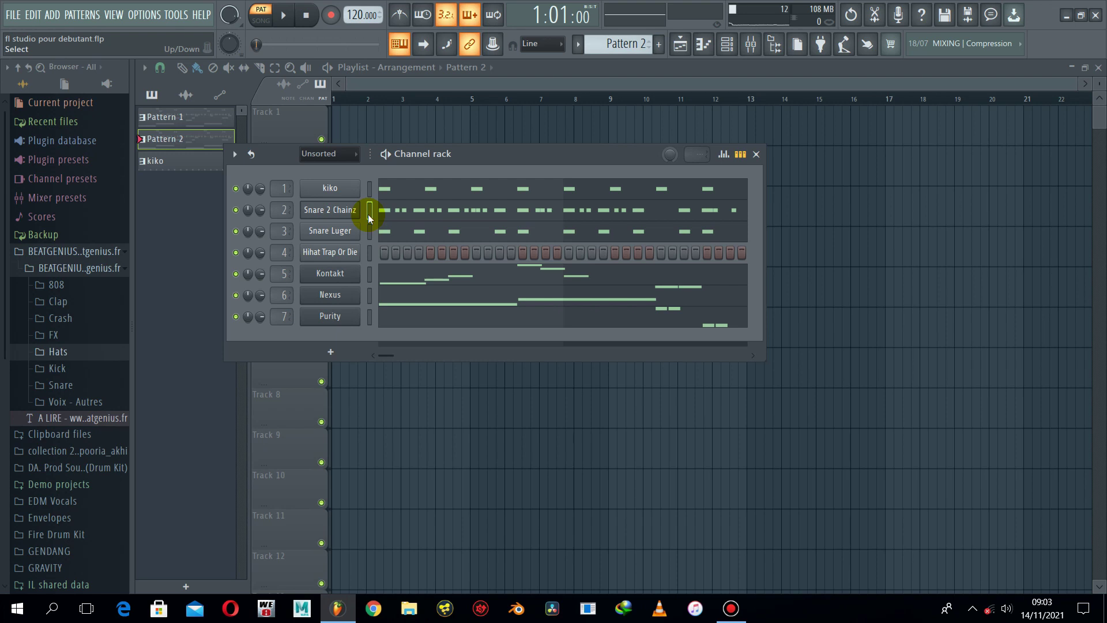
# Step: Create a new pattern named peewi and paste the copied Snare 2 Chainz notes into it
pyautogui.click(659, 47)
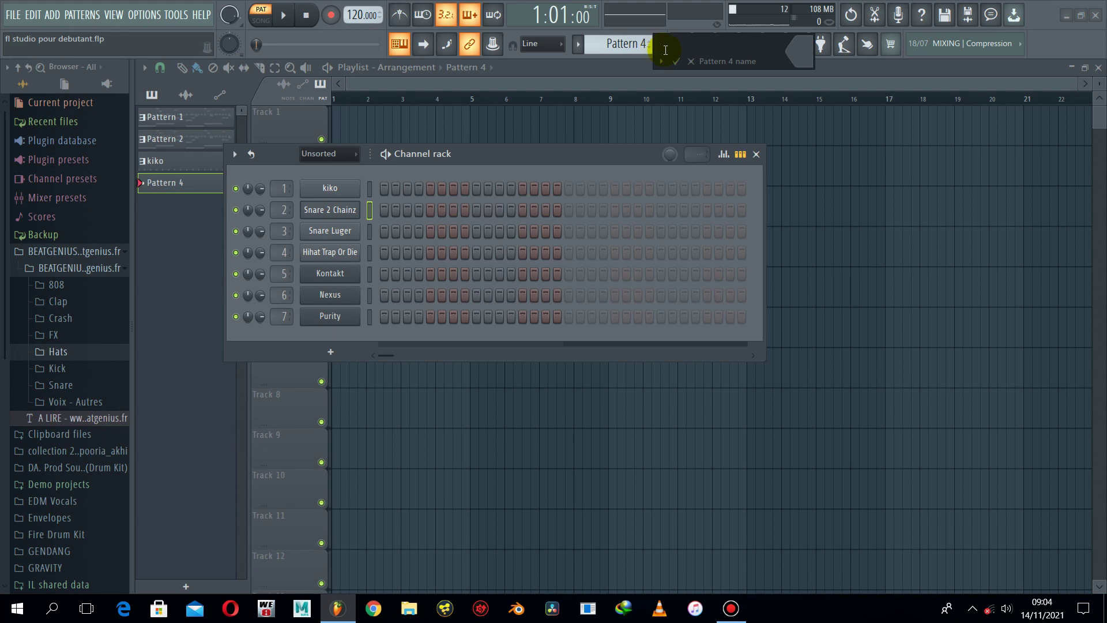
pyautogui.write('pee')
pyautogui.write('zw')
pyautogui.write('i')
pyautogui.press('Left')
pyautogui.press('Left')
pyautogui.press('BackSpace')
pyautogui.press('Return')
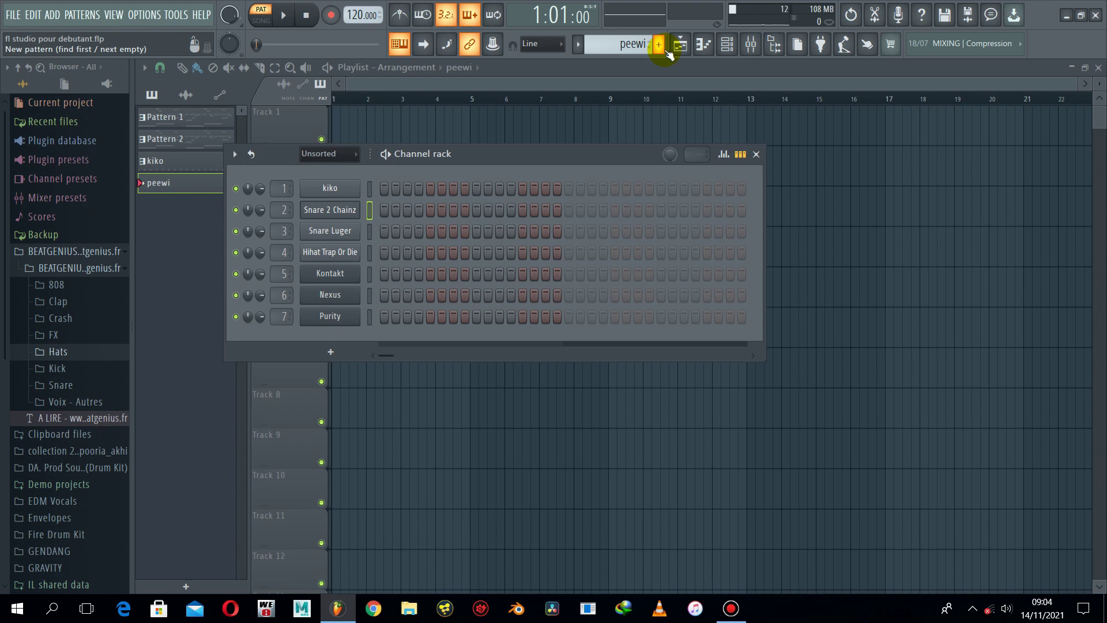
pyautogui.hotkey('ctrl', 'v')
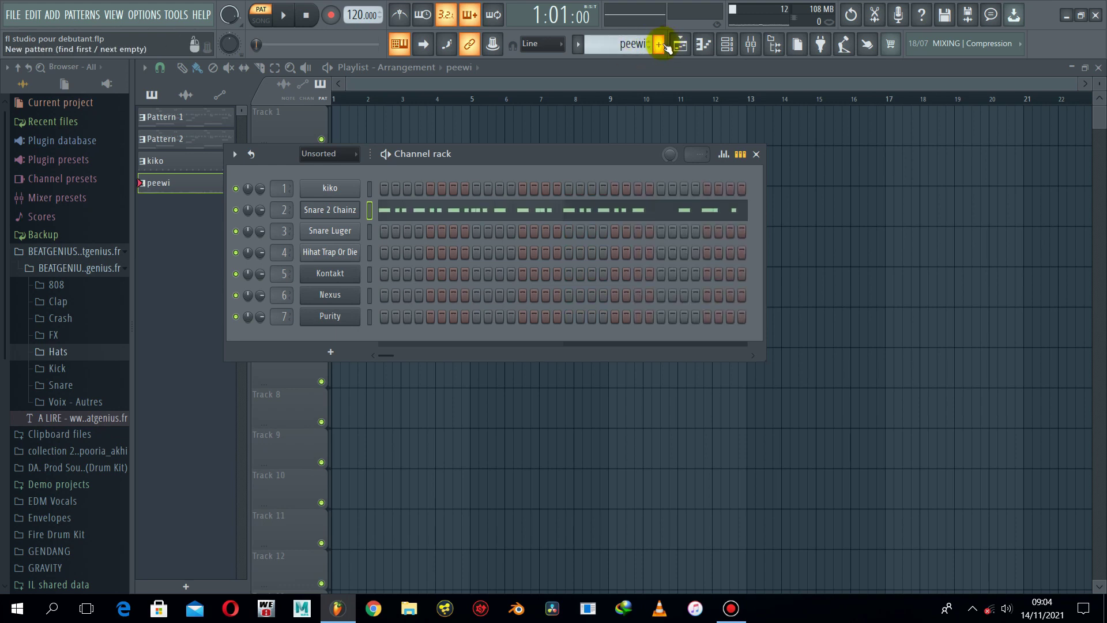
# Step: Create a new empty pattern named pikaluzi
pyautogui.click(663, 44)
pyautogui.write('pikalu')
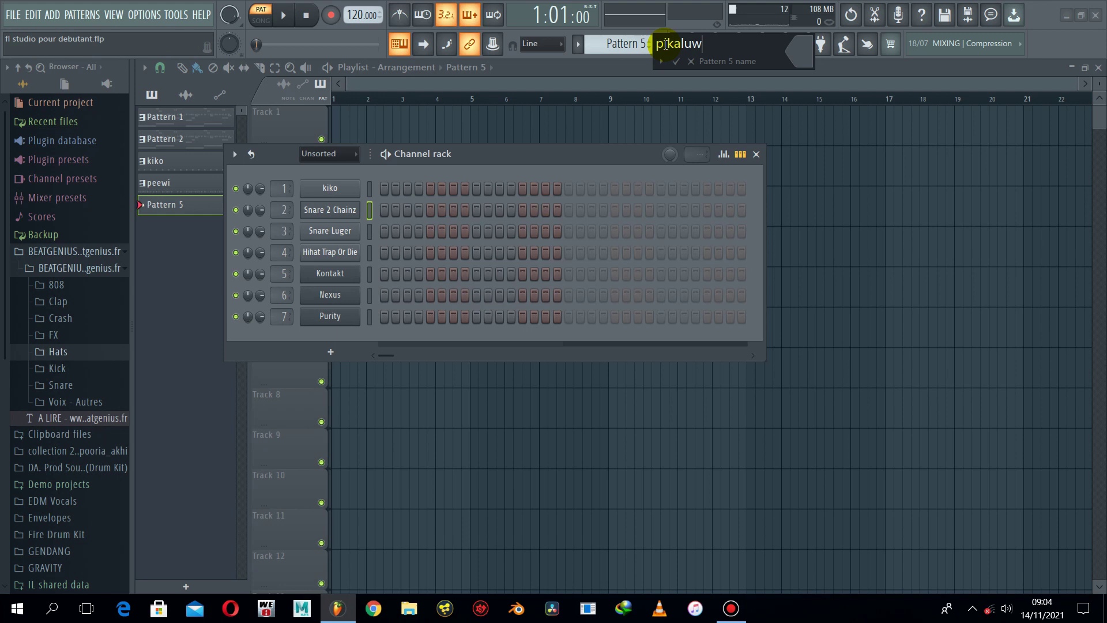
pyautogui.write('zi')
pyautogui.press('Return')
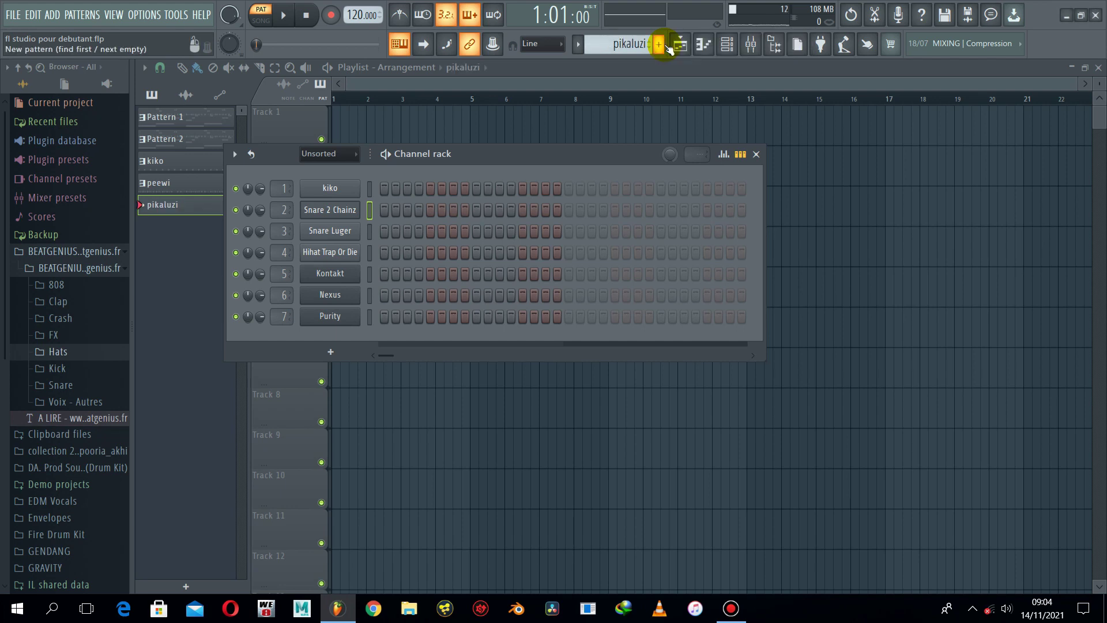
# Step: Copy the Snare Luger channel's notes from Pattern 2 into the pikaluzi pattern and play it back
pyautogui.click(601, 46)
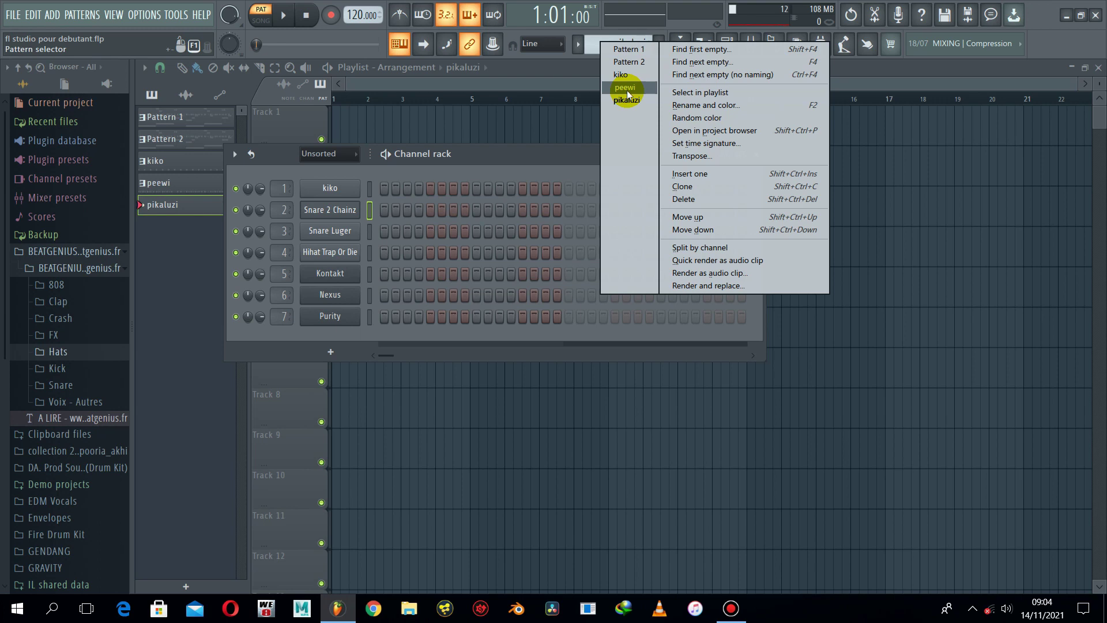
pyautogui.click(628, 63)
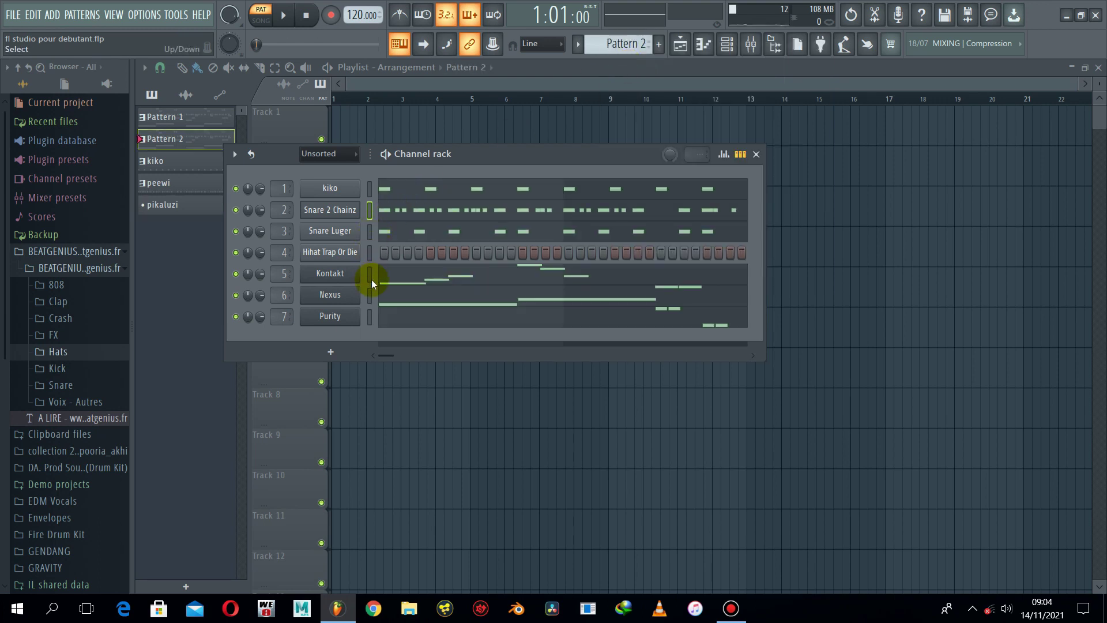
pyautogui.click(370, 295)
pyautogui.click(369, 232)
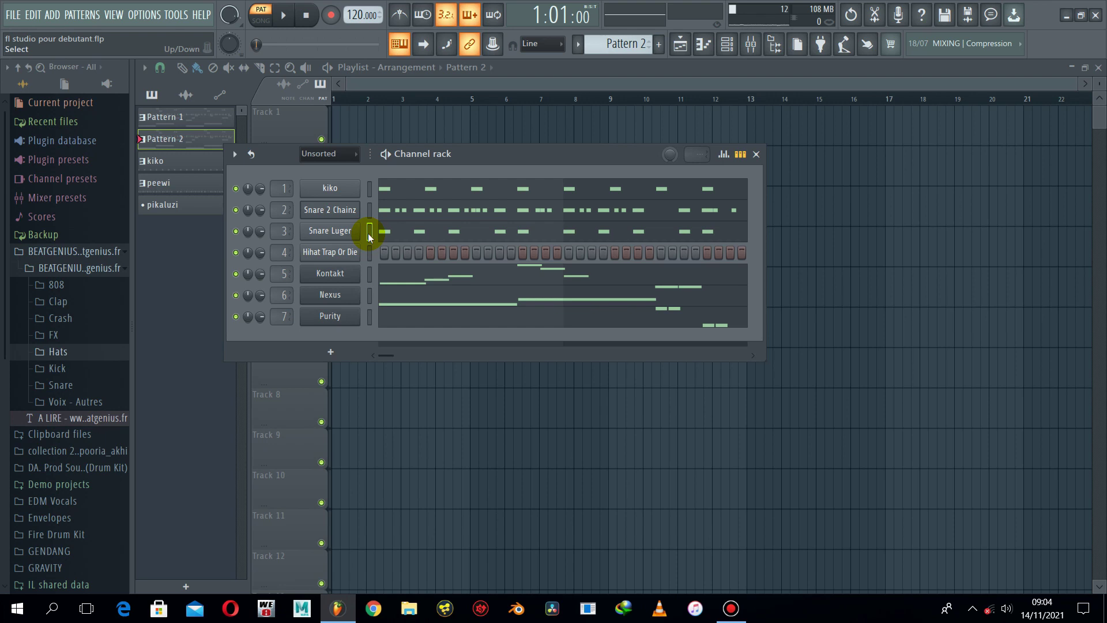
pyautogui.click(648, 47)
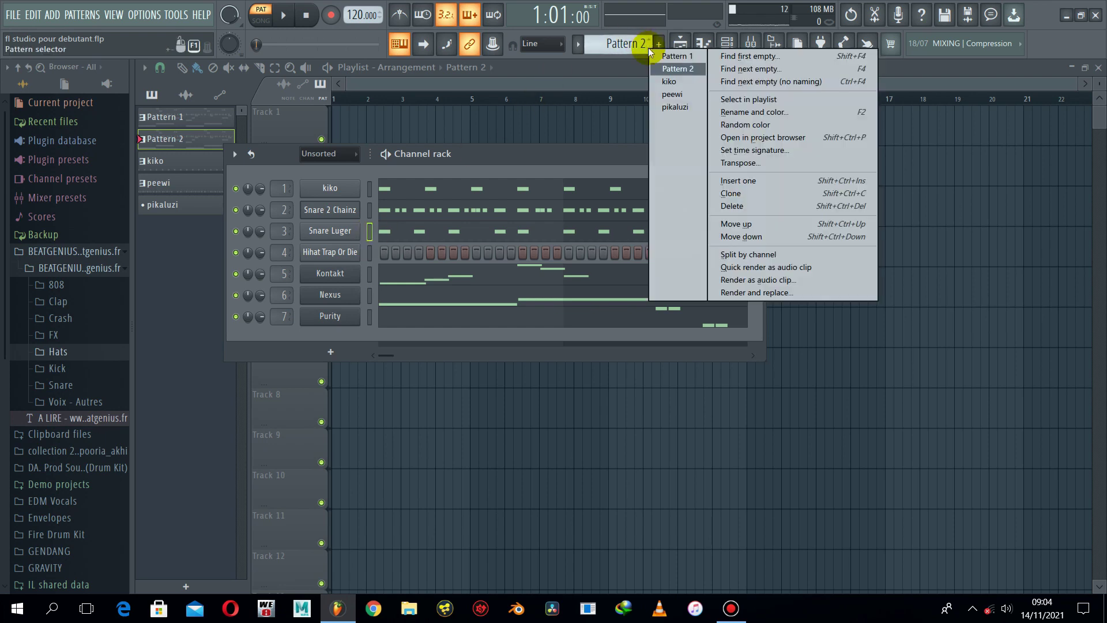
pyautogui.click(680, 107)
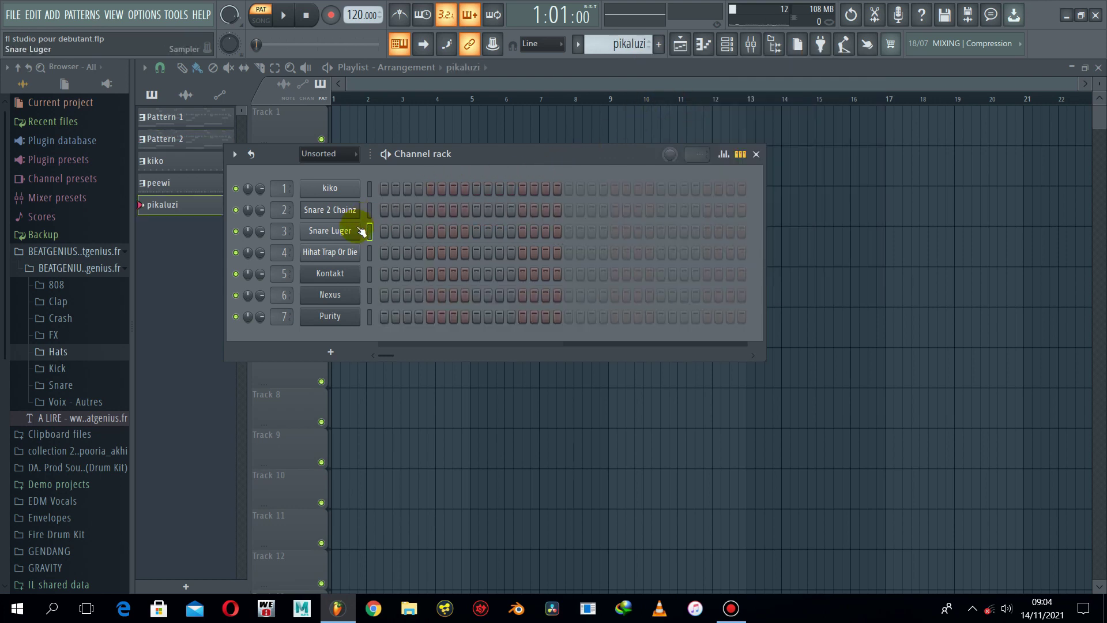
pyautogui.hotkey('ctrl', 'v')
pyautogui.click(283, 16)
pyautogui.click(284, 17)
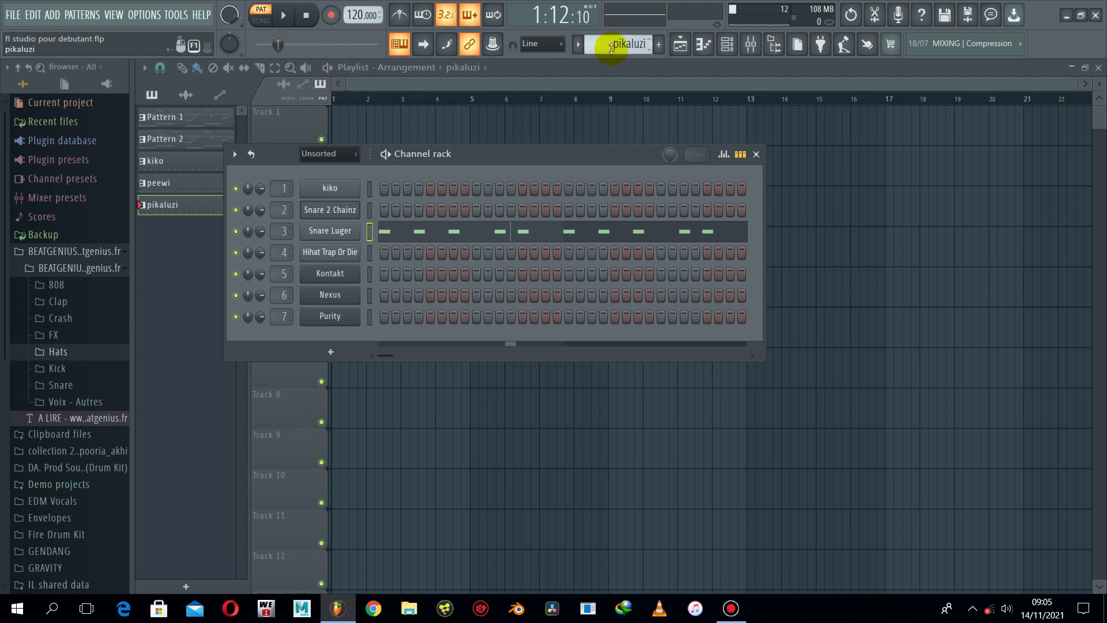
# Step: Create a new pattern with its default name and paste the Kontakt channel's notes from Pattern 2 into it
pyautogui.click(658, 44)
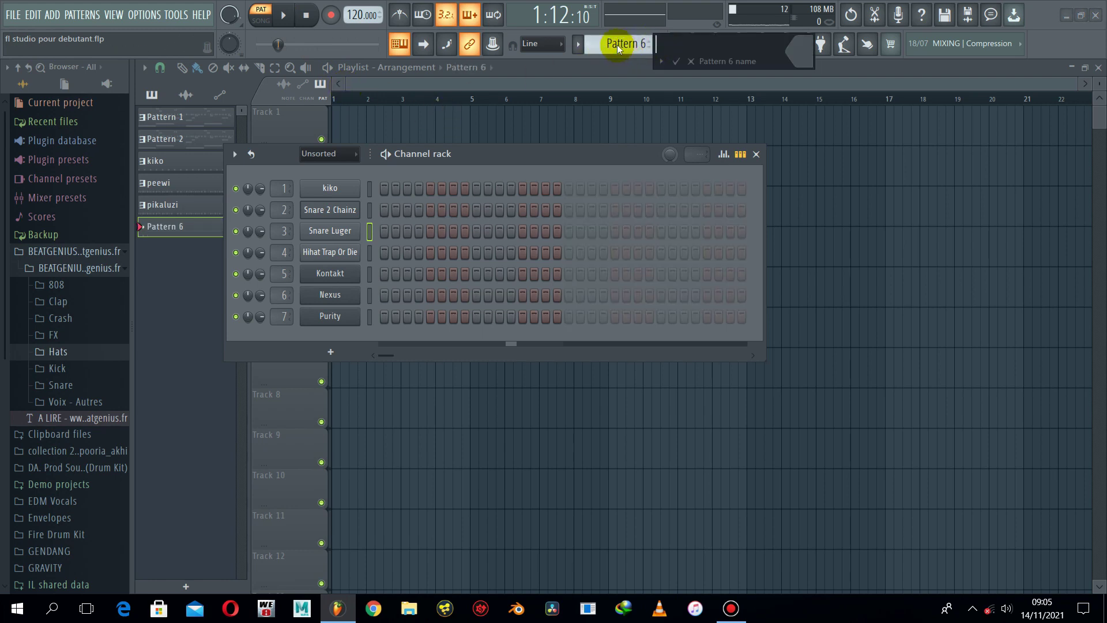
pyautogui.press('Return')
pyautogui.click(658, 44)
pyautogui.press('Return')
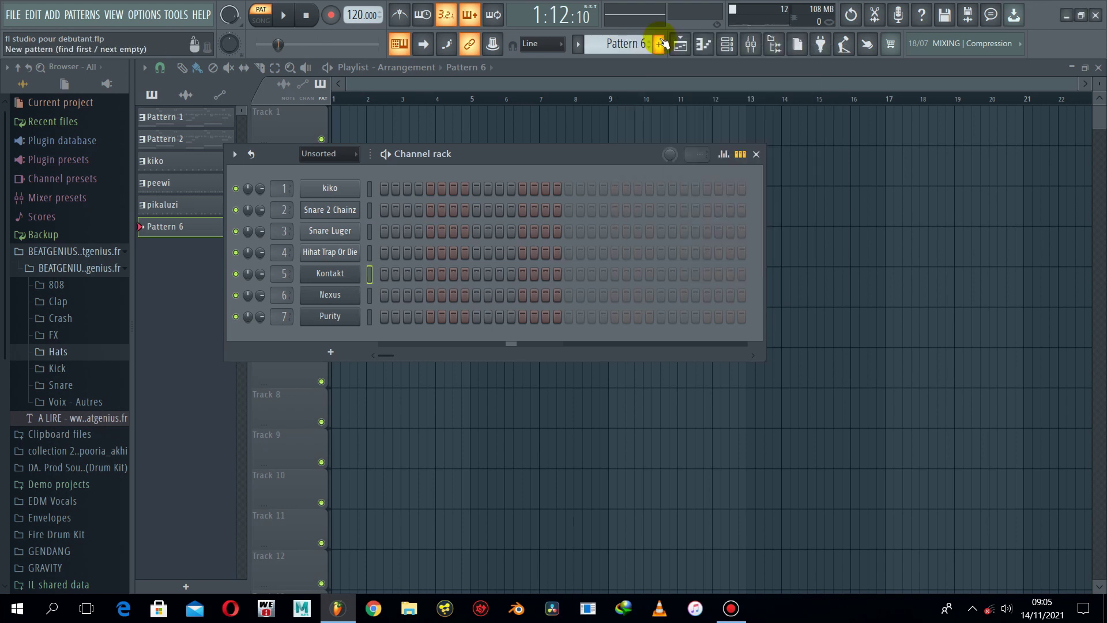
pyautogui.hotkey('ctrl', 'v')
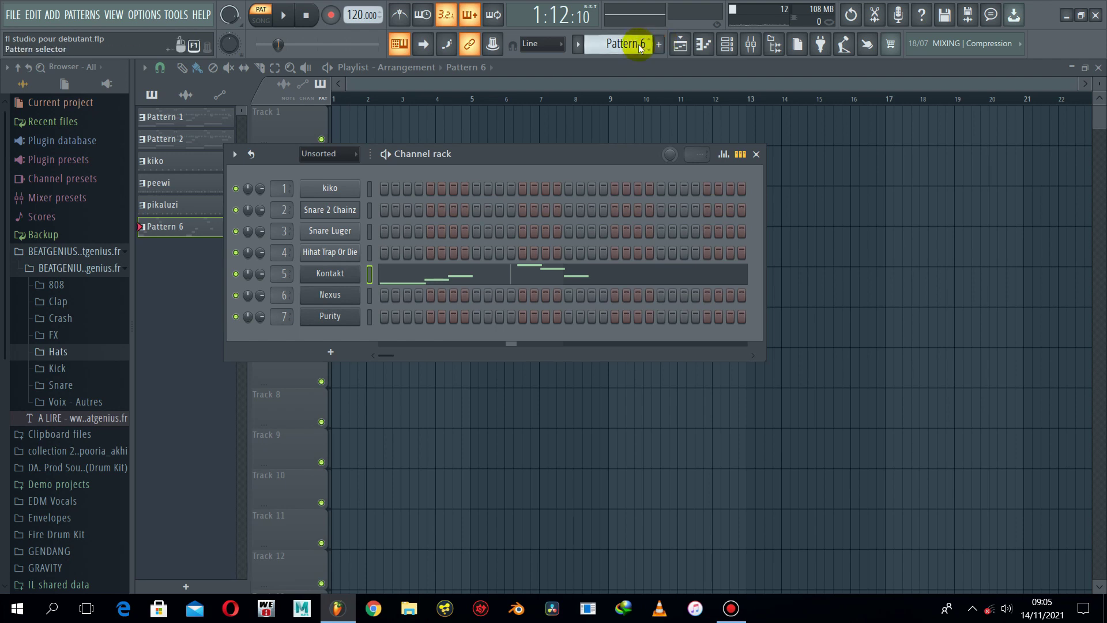
# Step: Copy the Nexus channel's notes from Pattern 2 into another new pattern that keeps its default name
pyautogui.click(638, 44)
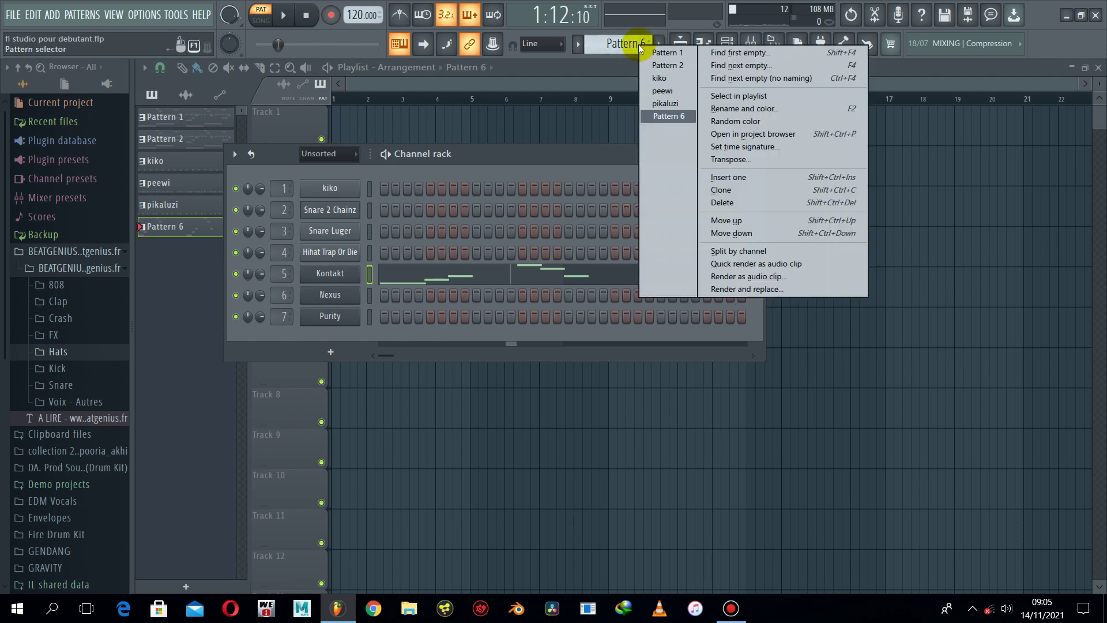
pyautogui.click(678, 66)
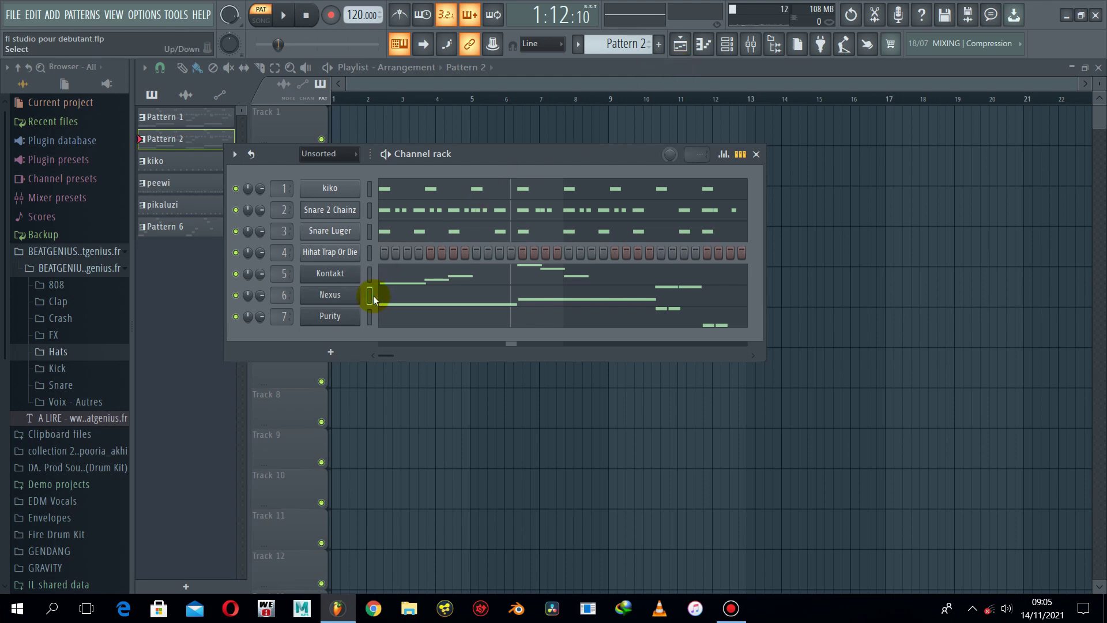
pyautogui.click(658, 45)
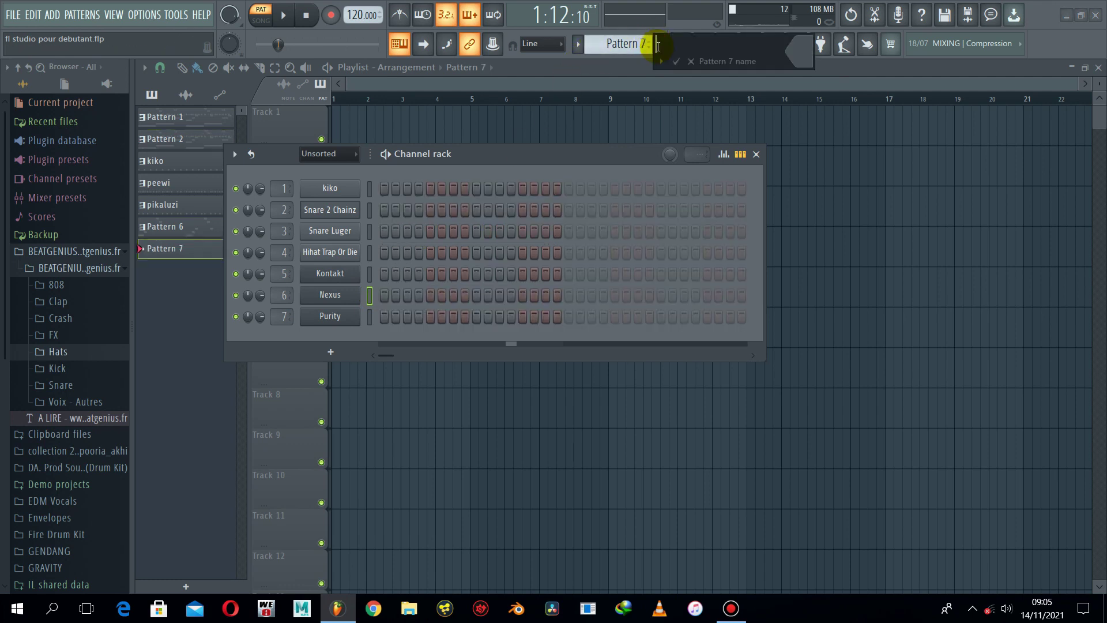
pyautogui.press('Return')
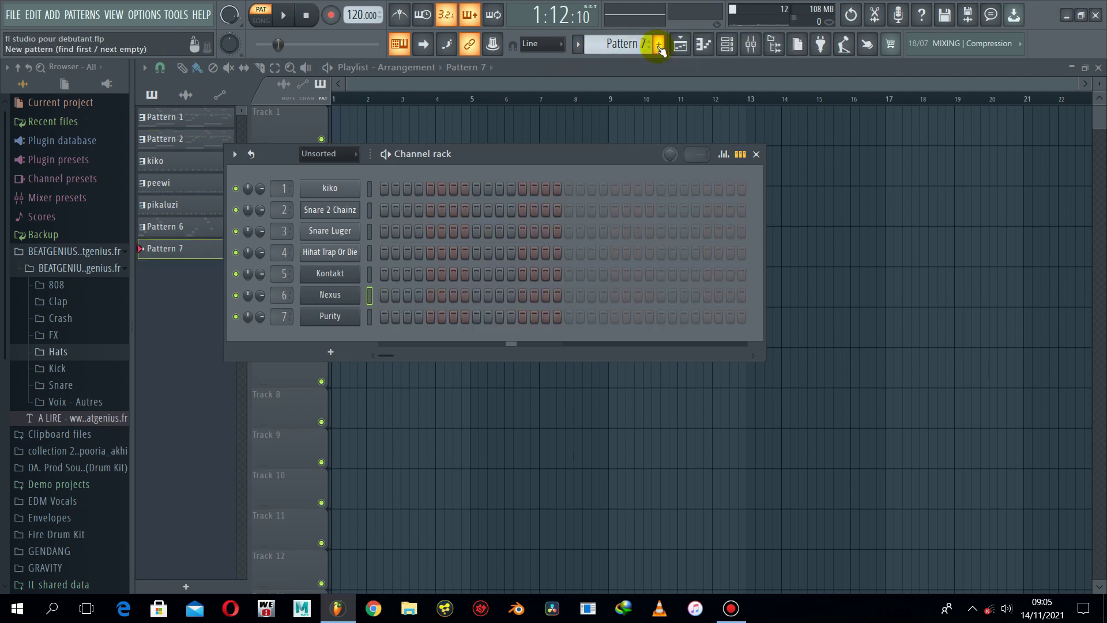
pyautogui.hotkey('ctrl', 'v')
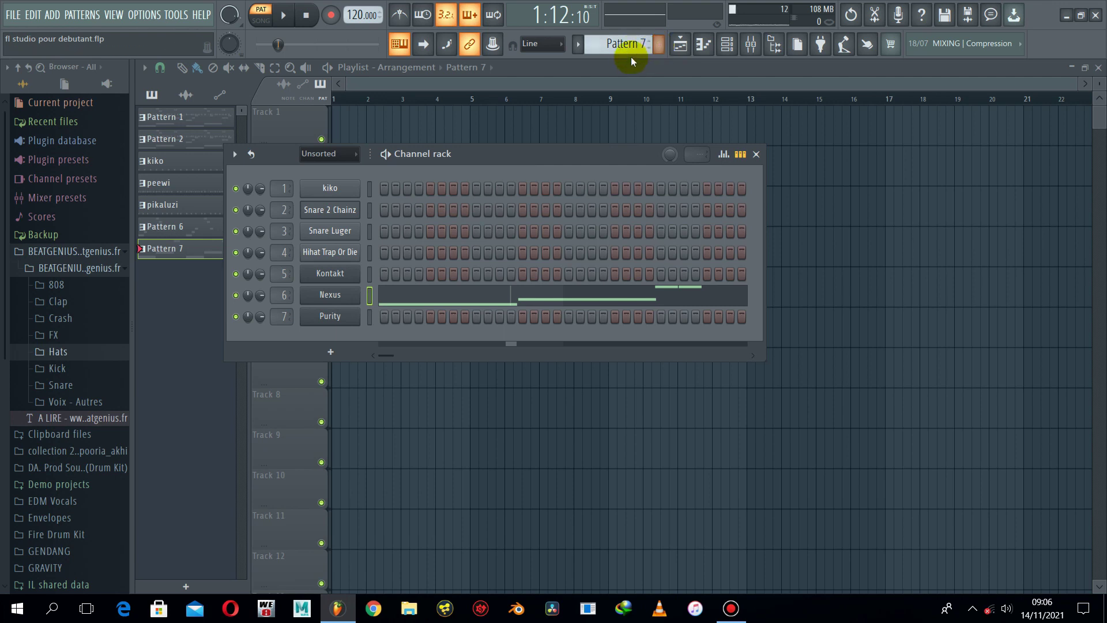
# Step: Copy the Purity channel's notes from Pattern 2 into one more new pattern that keeps its default name
pyautogui.click(637, 43)
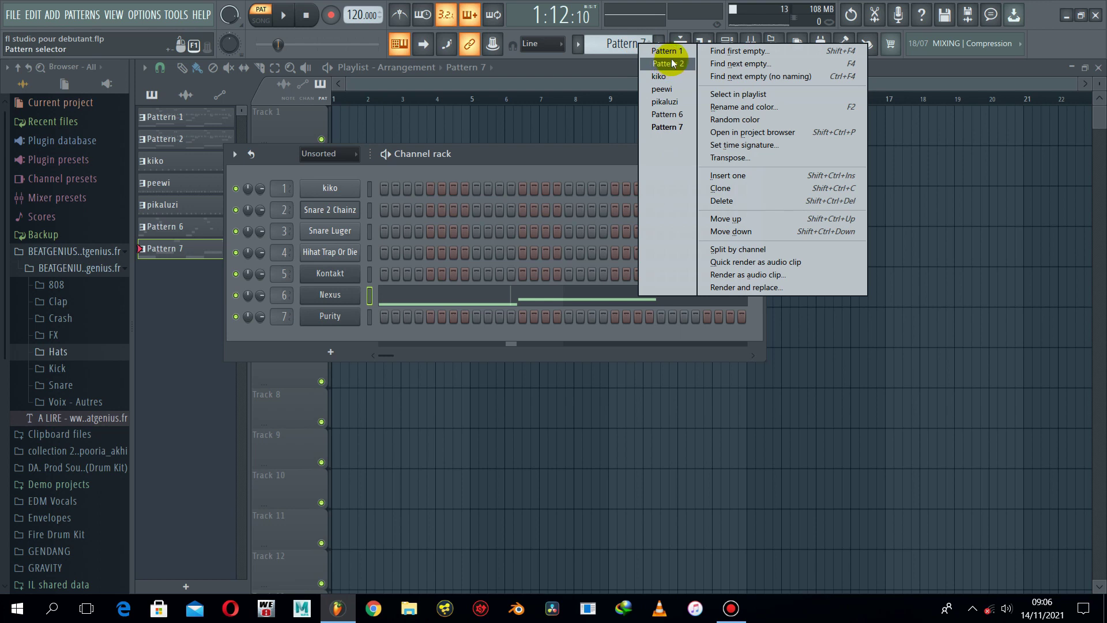
pyautogui.click(670, 63)
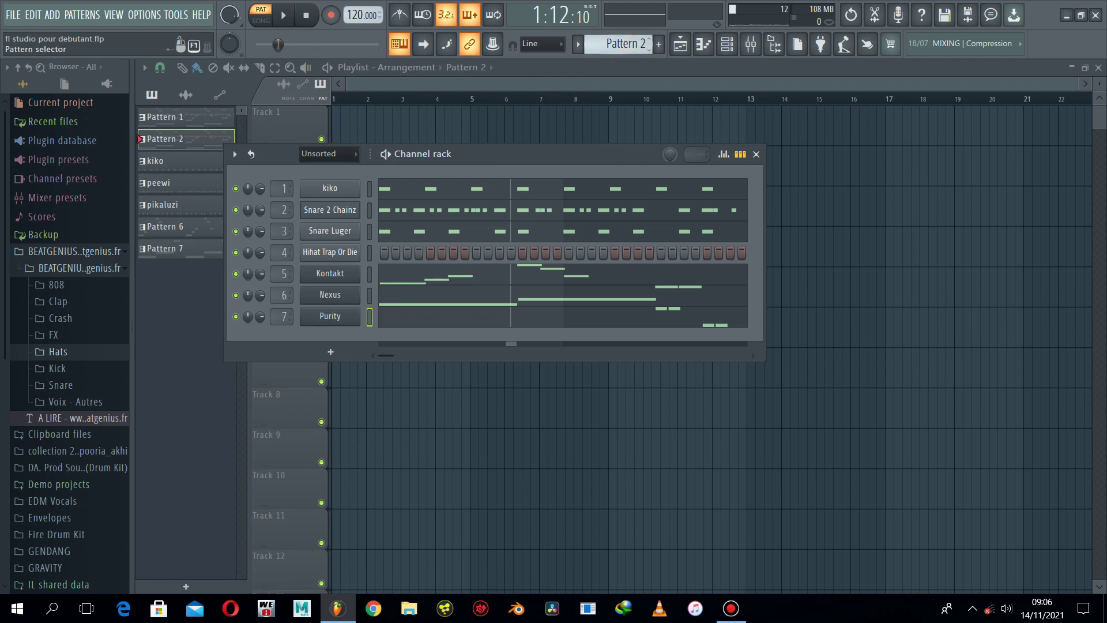
pyautogui.click(634, 44)
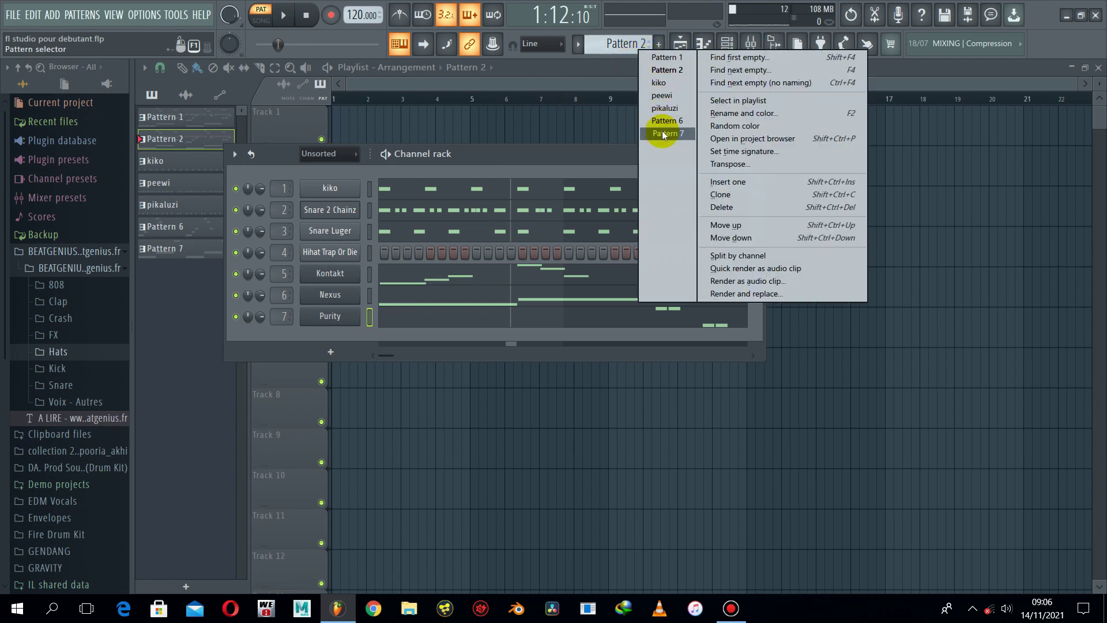
pyautogui.click(661, 46)
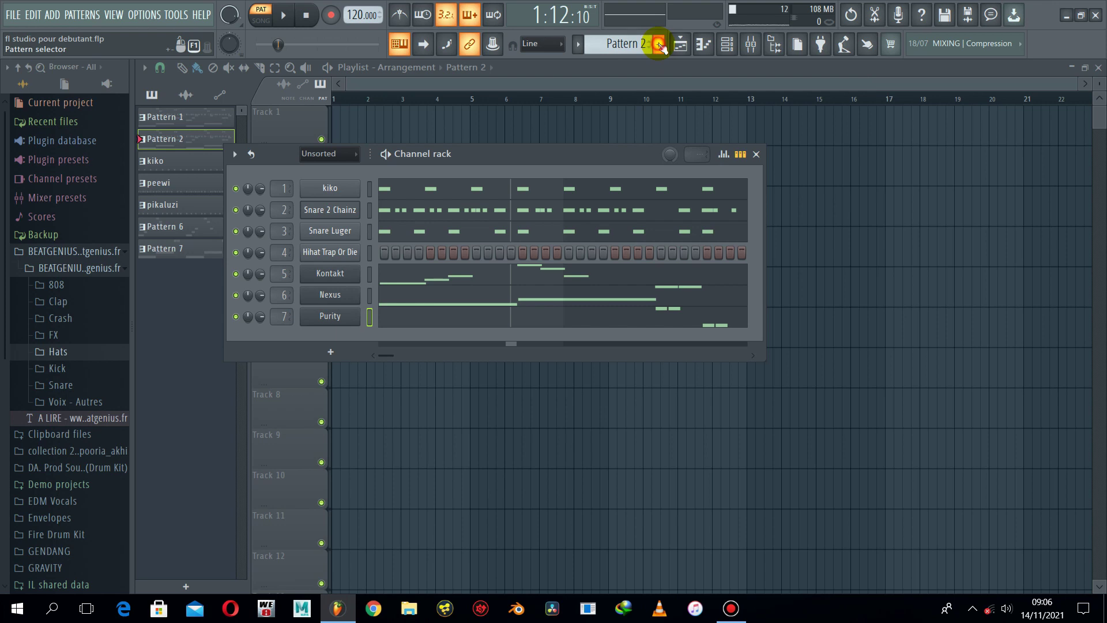
pyautogui.click(659, 45)
pyautogui.press('Return')
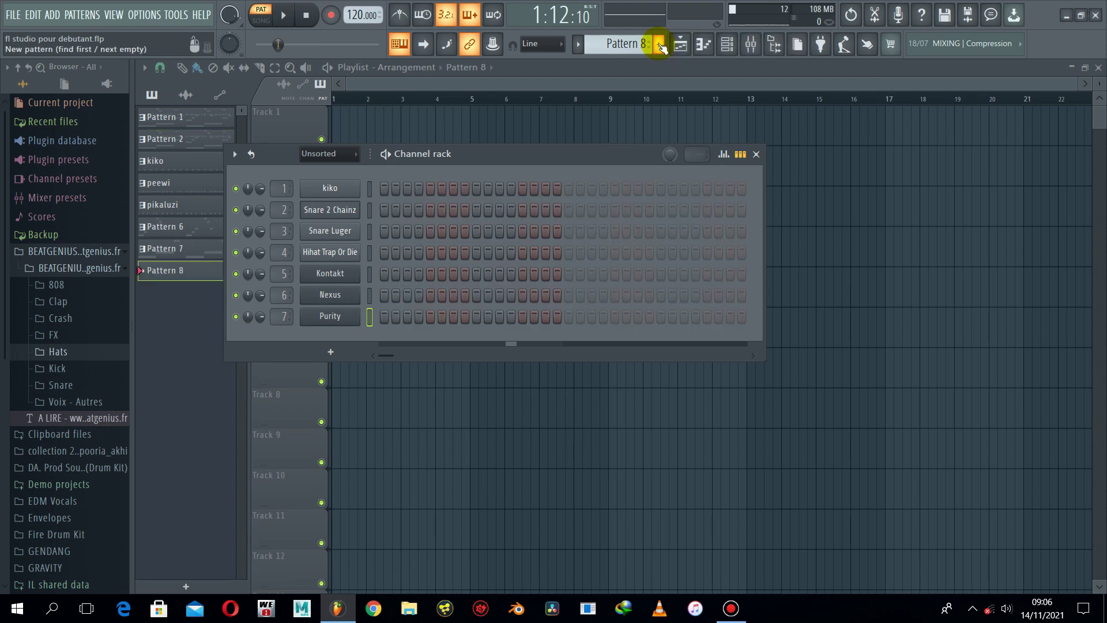
pyautogui.hotkey('ctrl', 'v')
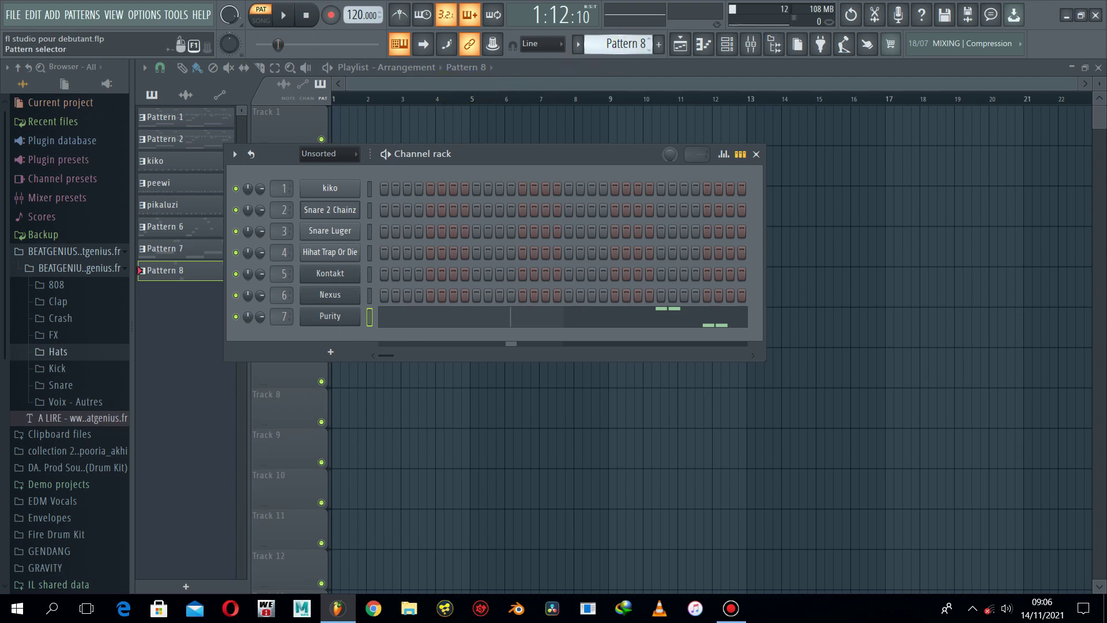
# Step: Return to Pattern 2 and review its pattern options, including Split by channel
pyautogui.click(628, 43)
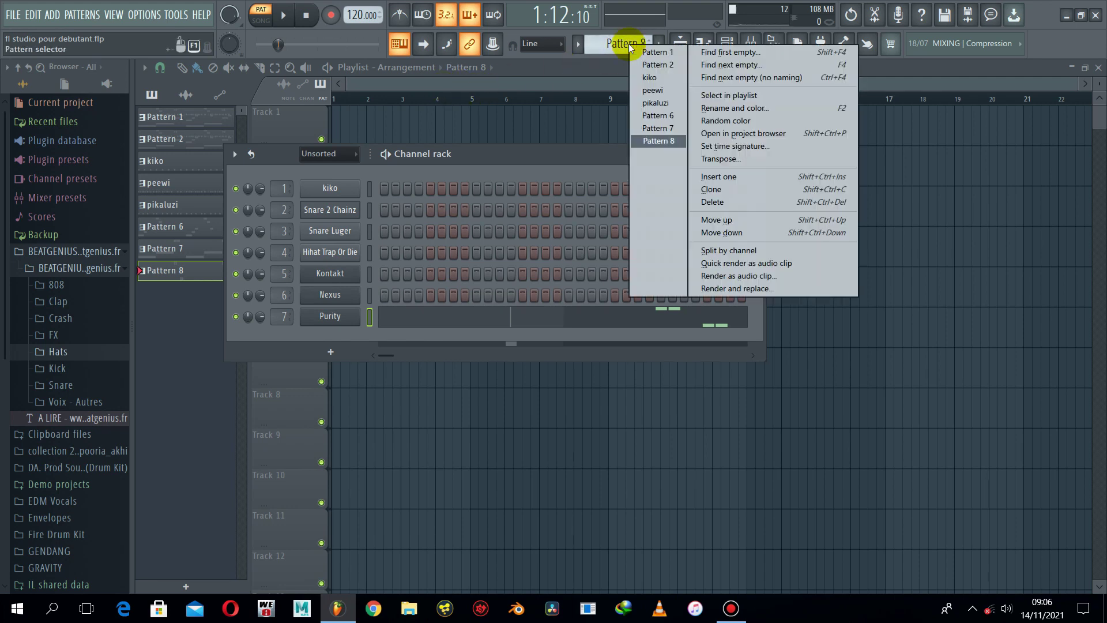
pyautogui.click(659, 64)
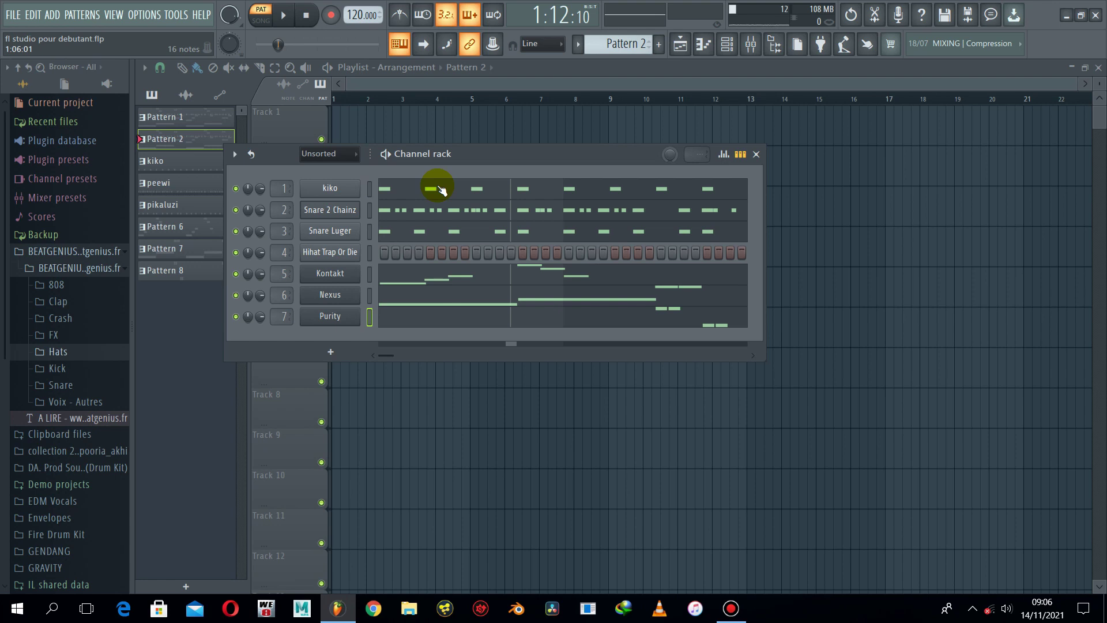
pyautogui.click(627, 46)
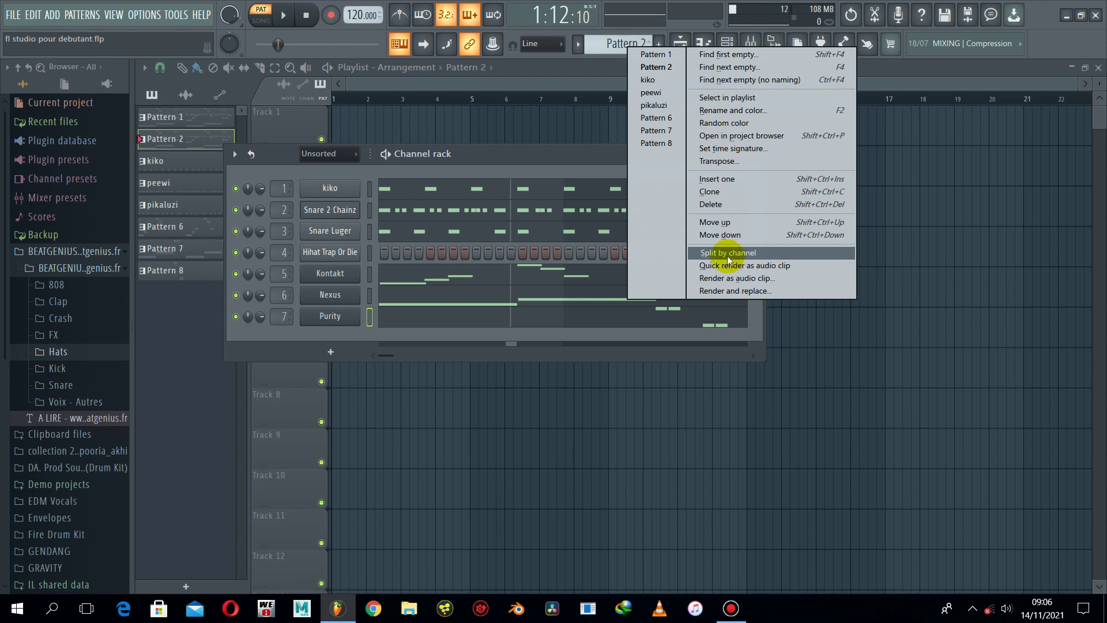
pyautogui.click(584, 86)
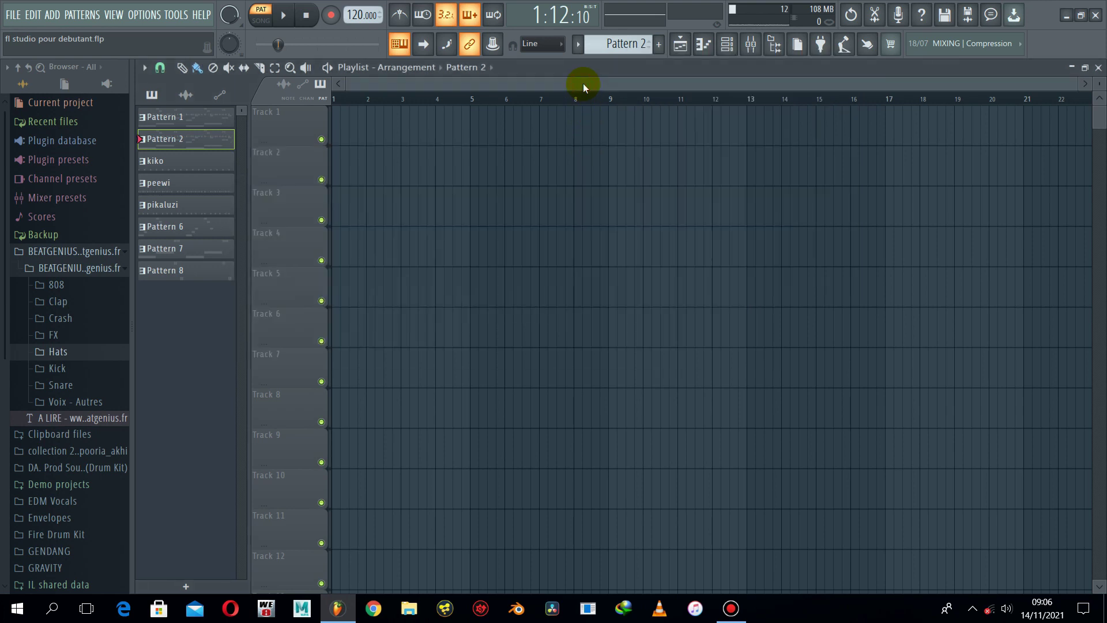
pyautogui.click(730, 45)
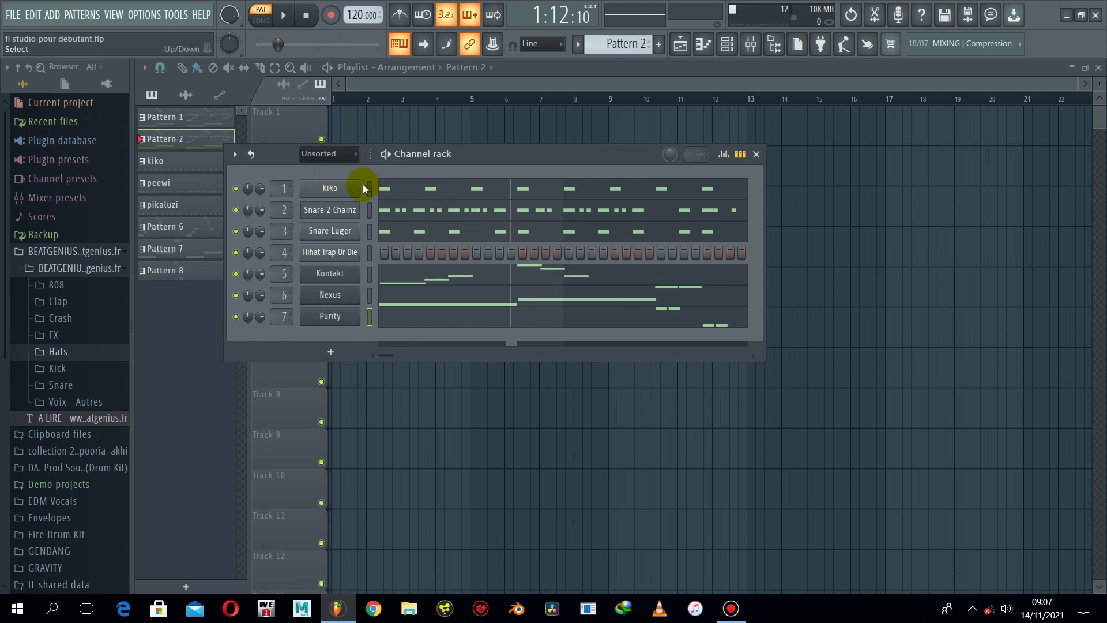
# Step: Hide the channel rack and look over the tracks available in the playlist
pyautogui.click(511, 89)
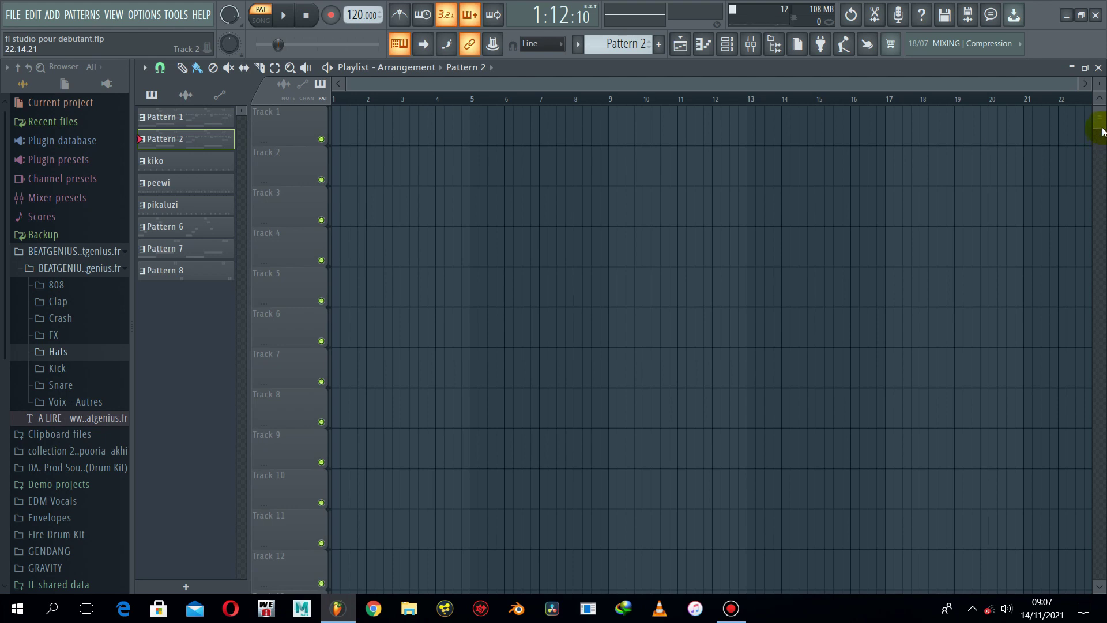
pyautogui.moveTo(1102, 131); pyautogui.dragTo(1099, 179)
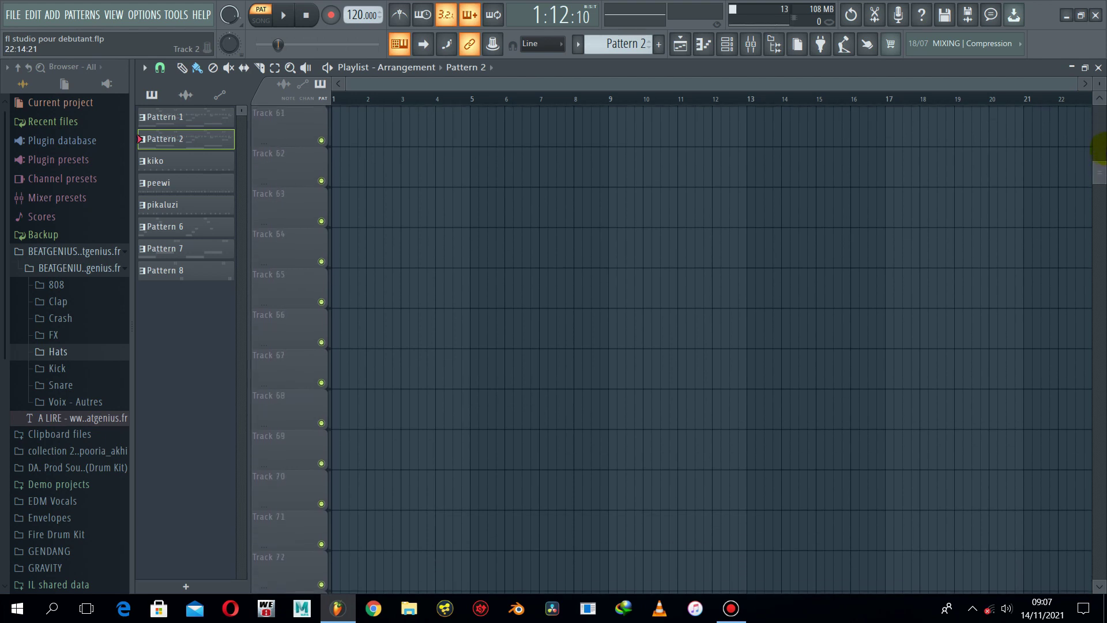
pyautogui.moveTo(1102, 135); pyautogui.dragTo(1101, 104)
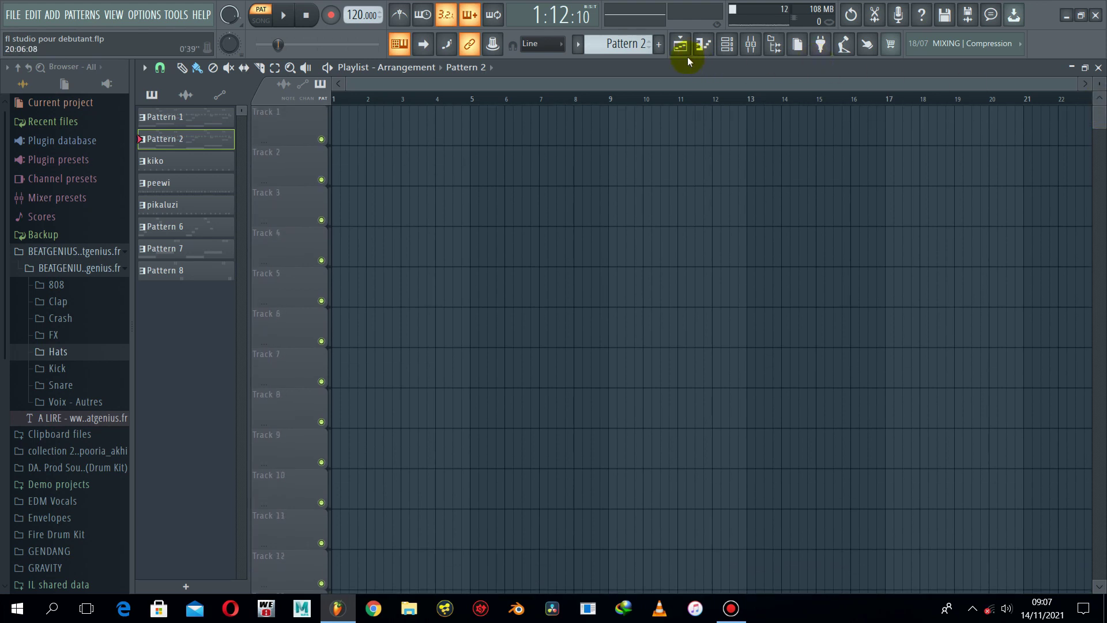
# Step: Select the kiko pattern and place a clip of it on Track 1 of the playlist, starting at bar 1
pyautogui.click(632, 45)
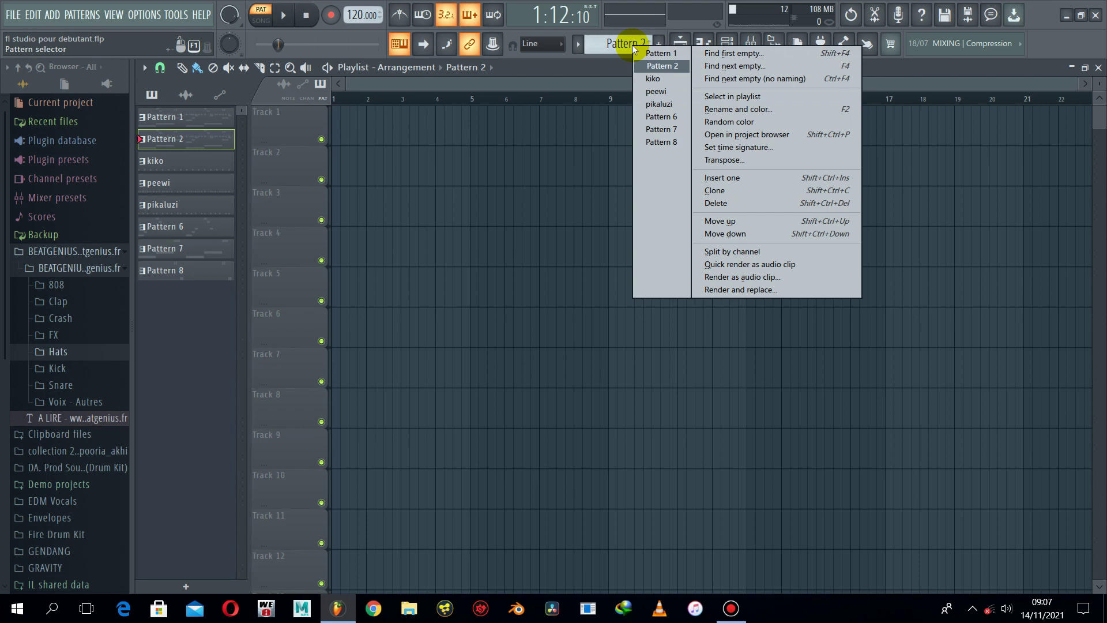
pyautogui.click(656, 80)
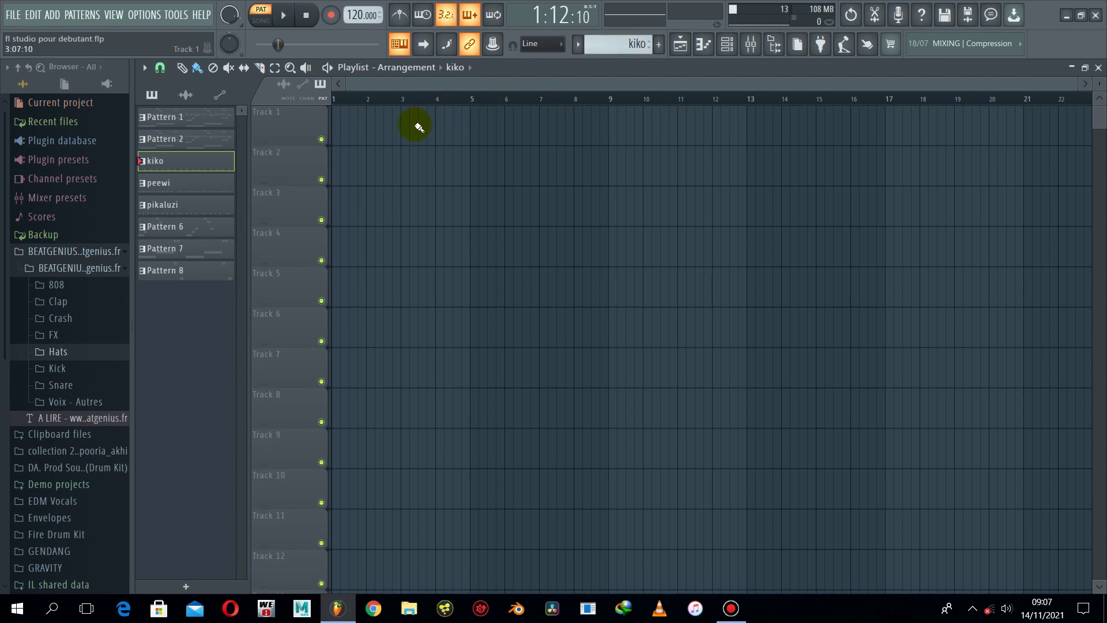
pyautogui.click(376, 134)
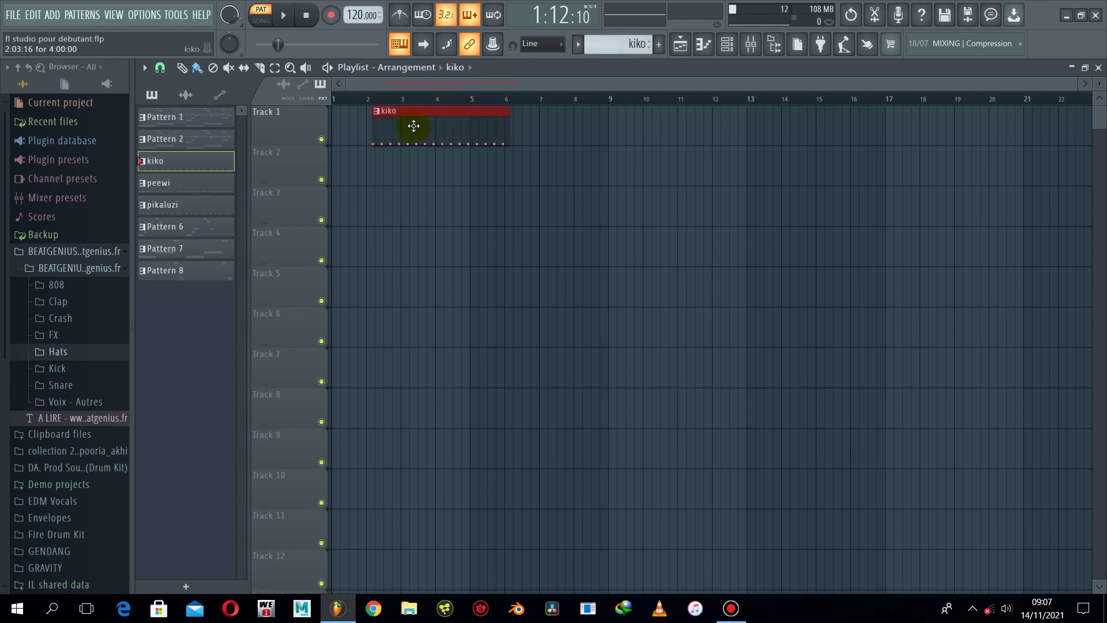
pyautogui.moveTo(414, 126); pyautogui.dragTo(364, 128)
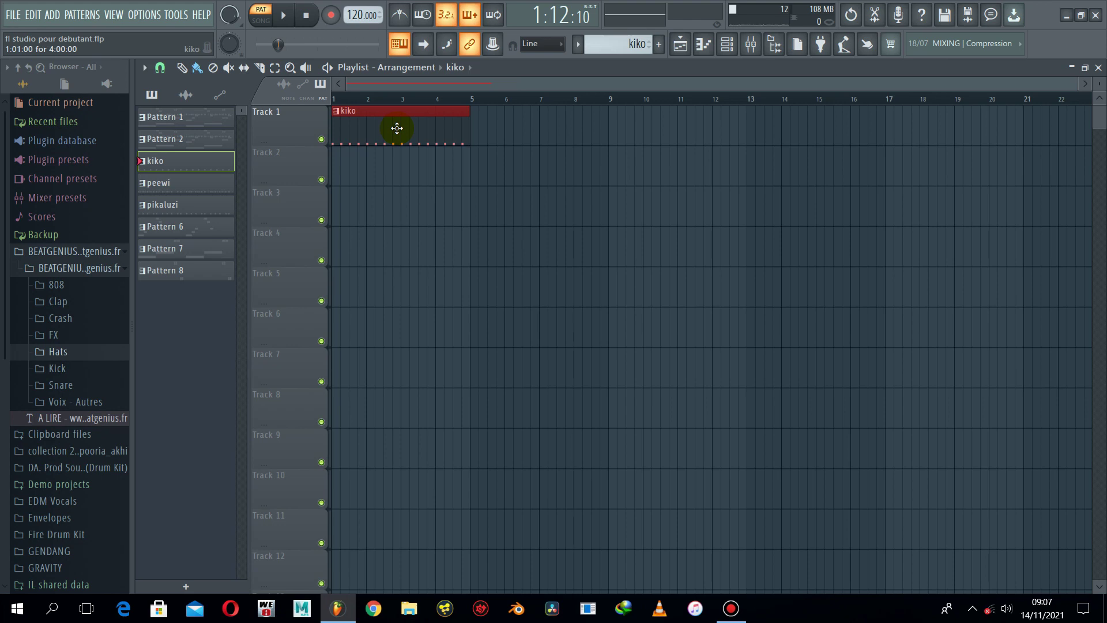
# Step: Duplicate the kiko clip end to end along Track 1 until the row of clips reaches bar 77
pyautogui.hotkey('ctrl', 'b')
pyautogui.hotkey('ctrl', 'b')
pyautogui.hotkey('ctrl', 'b')
pyautogui.hotkey('ctrl', 'b')
pyautogui.hotkey('ctrl', 'b')
pyautogui.hotkey('ctrl', 'b')
pyautogui.hotkey('ctrl', 'b')
pyautogui.hotkey('ctrl', 'b')
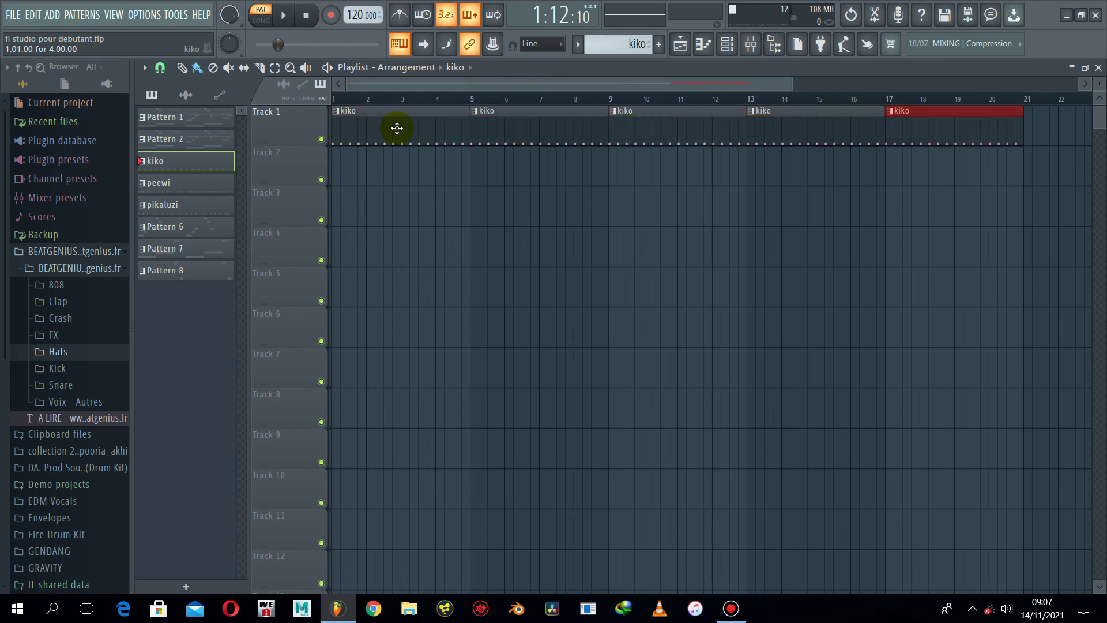
pyautogui.hotkey('ctrl', 'b')
pyautogui.hotkey('ctrl', 'b')
pyautogui.hotkey('ctrl', 'b')
pyautogui.hotkey('ctrl', 'b')
pyautogui.hotkey('ctrl', 'b')
pyautogui.hotkey('ctrl', 'b')
pyautogui.hotkey('ctrl', 'b')
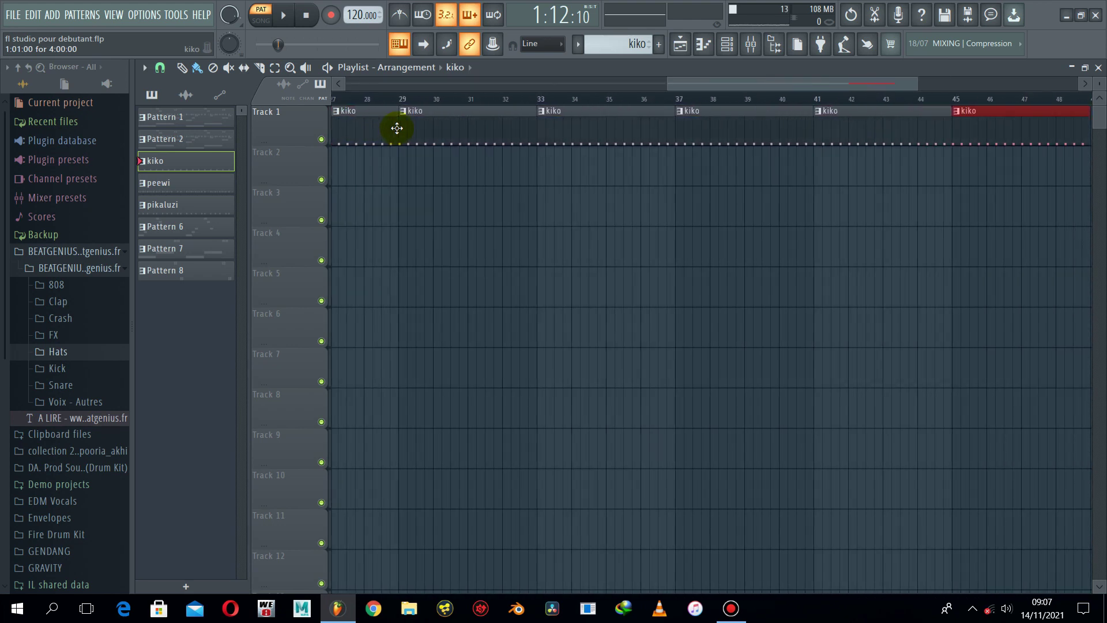
pyautogui.hotkey('ctrl', 'b')
pyautogui.hotkey('ctrl', 'b')
pyautogui.hotkey('ctrl', 'b')
pyautogui.hotkey('ctrl', 'b')
pyautogui.hotkey('ctrl', 'b')
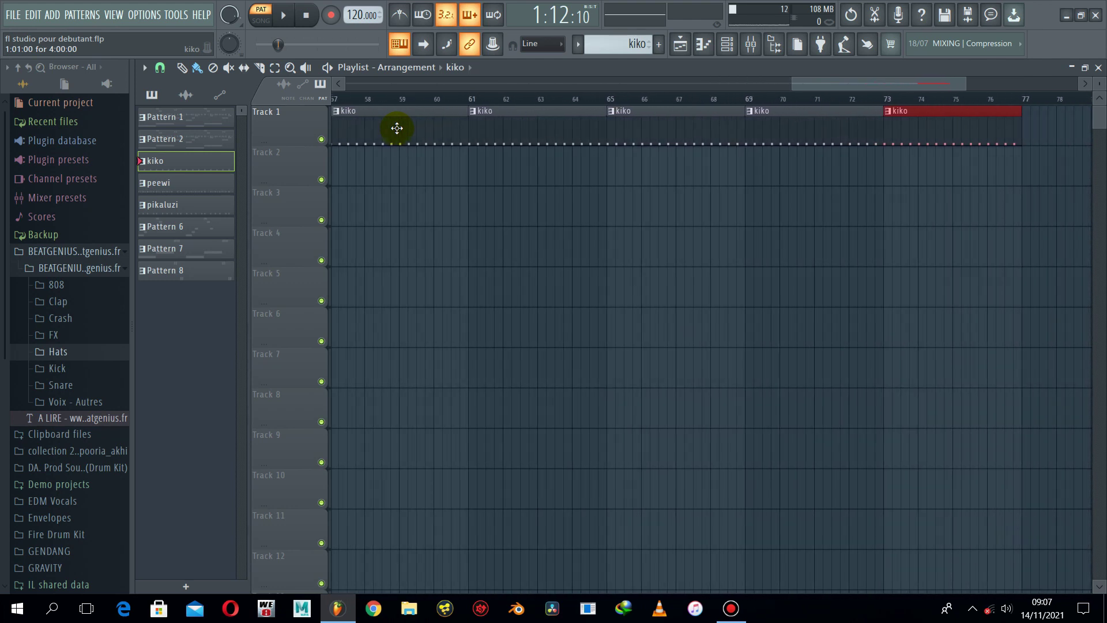
# Step: Continue duplicating the last kiko clip along Track 1 until the row of clips reaches bar 93
pyautogui.hotkey('ctrl', 'b')
pyautogui.hotkey('ctrl', 'b')
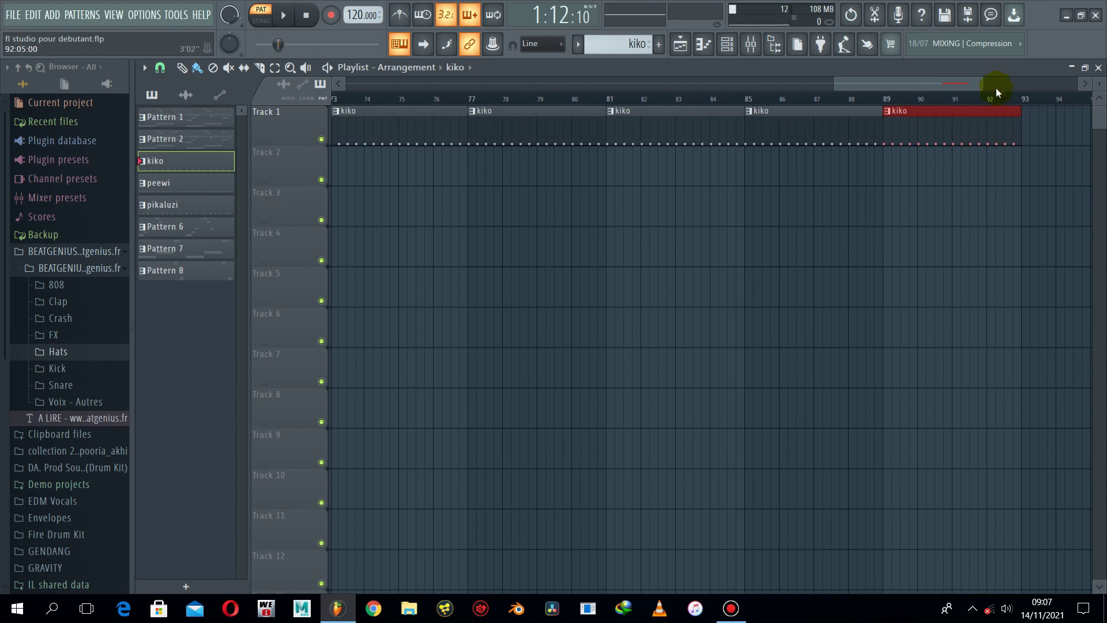
pyautogui.moveTo(980, 81); pyautogui.dragTo(478, 102)
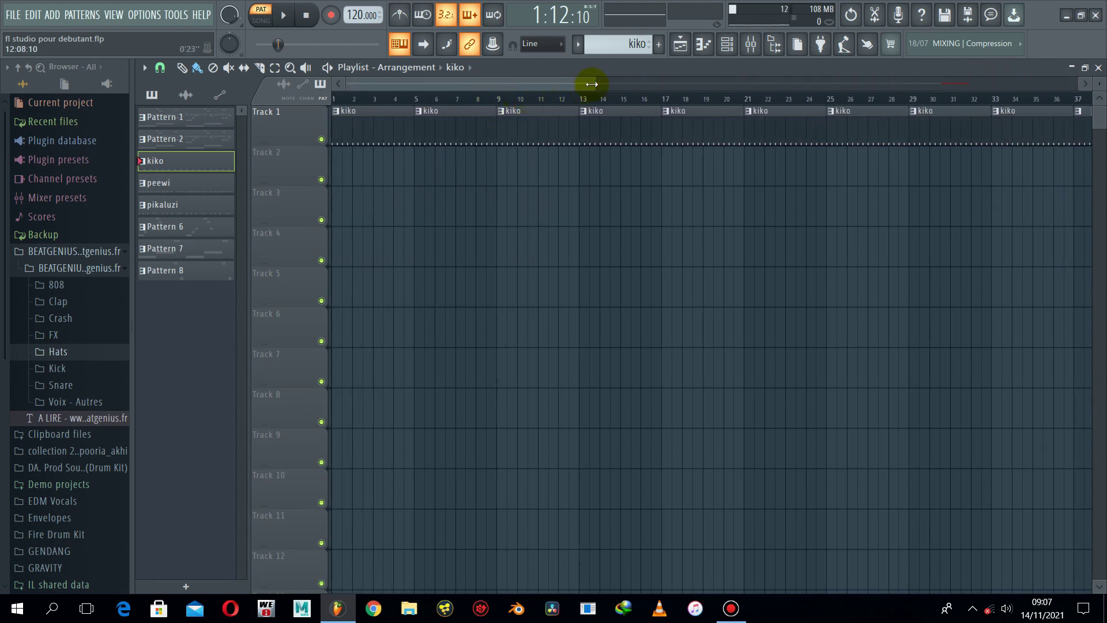
pyautogui.moveTo(597, 84); pyautogui.dragTo(780, 108)
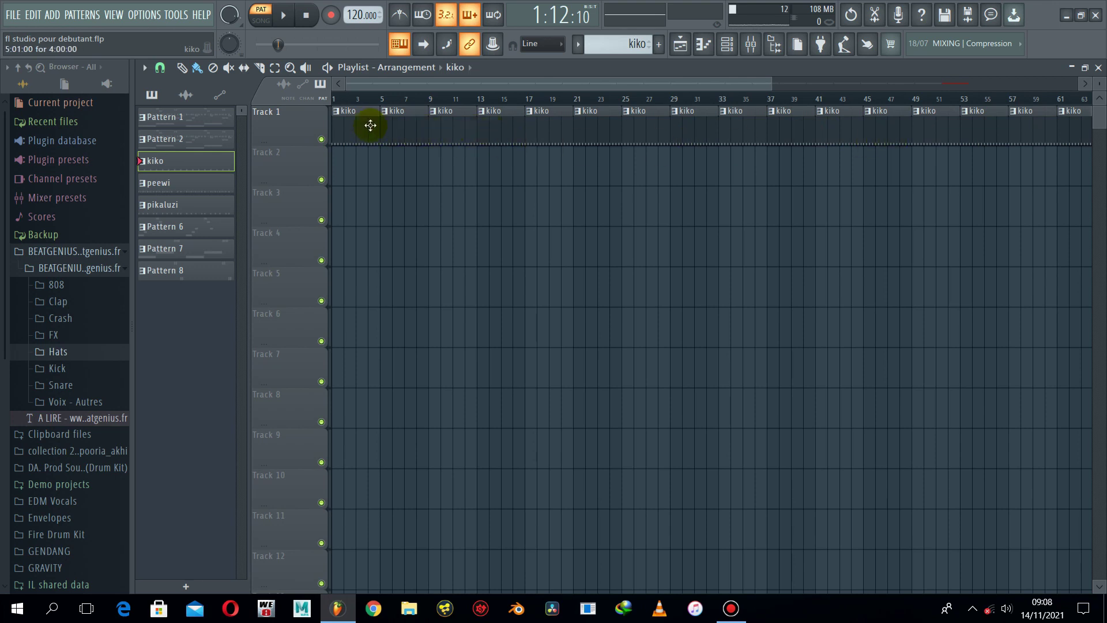
# Step: Rename Track 1 of the playlist as kiko
pyautogui.rightClick(276, 123)
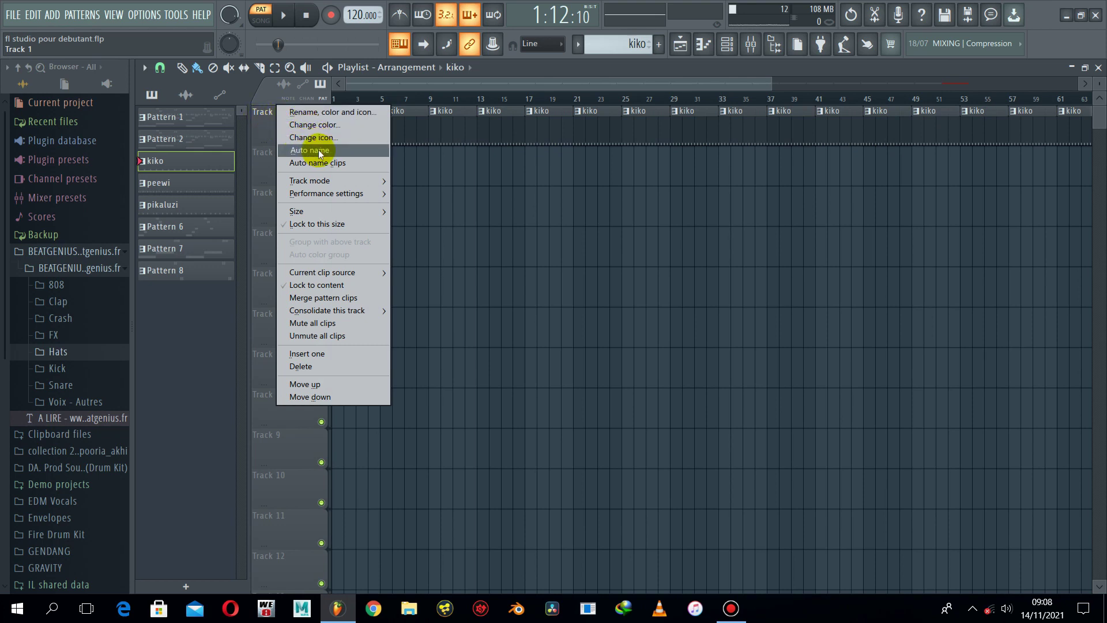
pyautogui.click(313, 113)
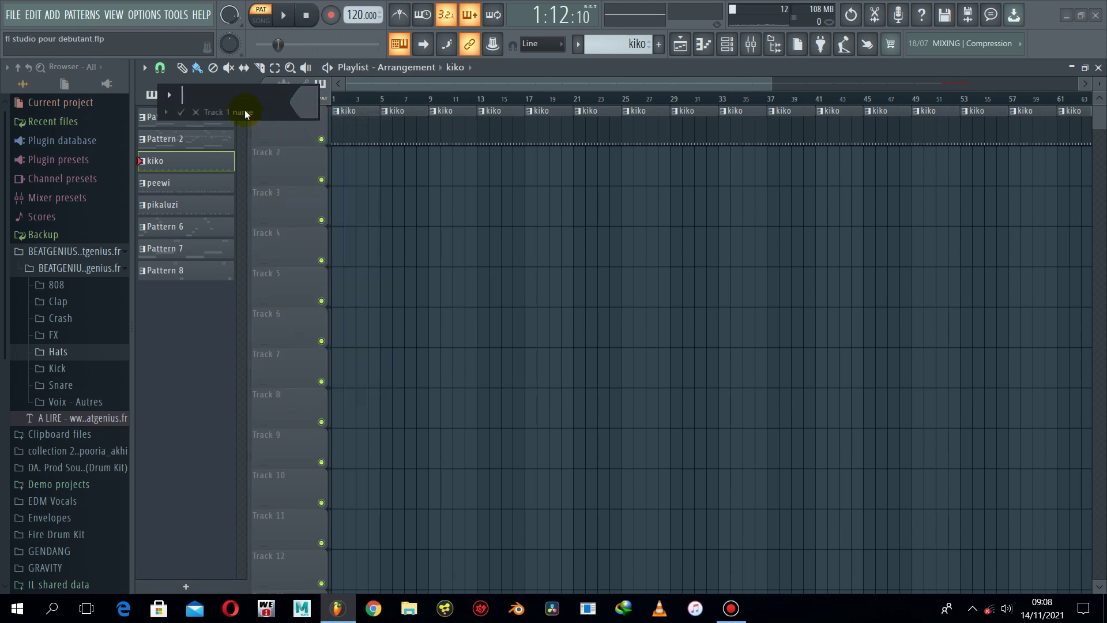
pyautogui.write('kiko')
pyautogui.press('Return')
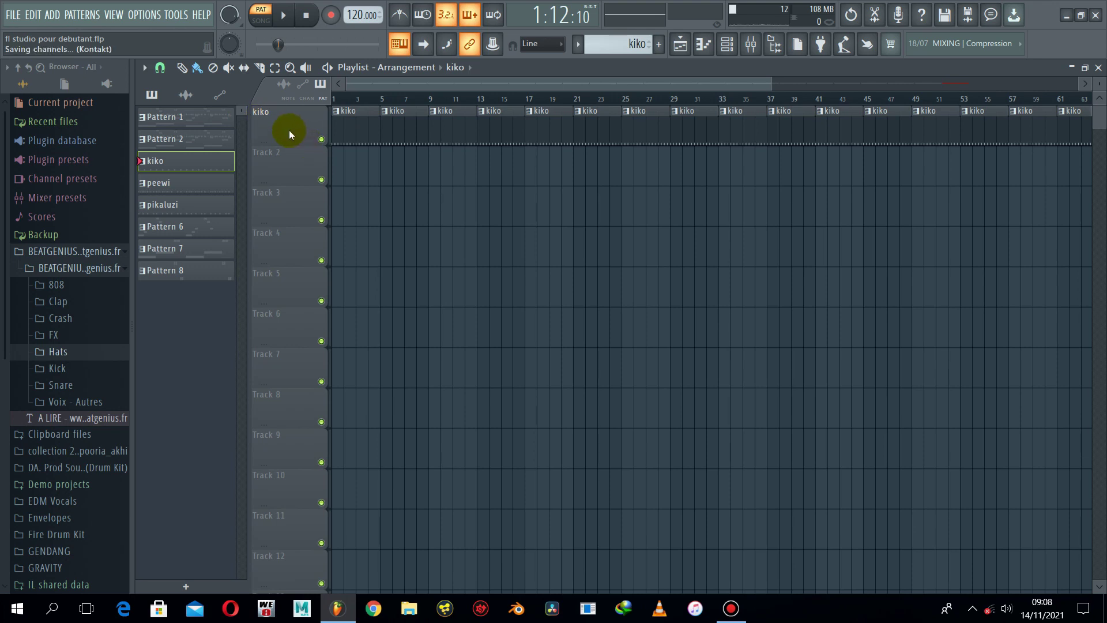
# Step: Place a clip of the peewi pattern on Track 2 and one of the pikaluzi pattern on Track 3, both starting at bar 1
pyautogui.click(627, 50)
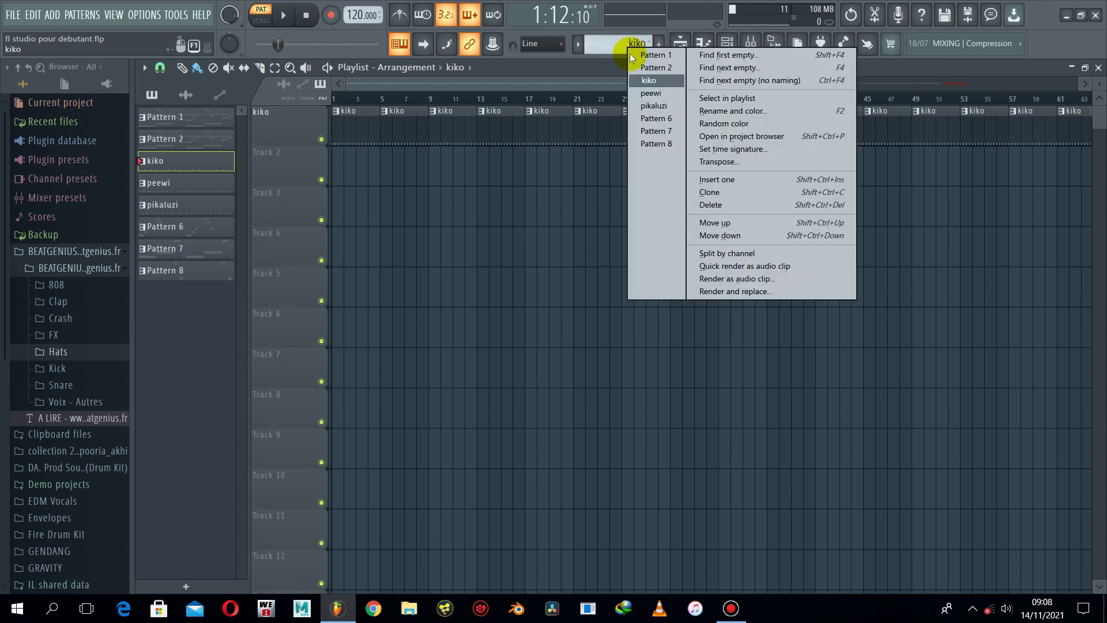
pyautogui.click(654, 96)
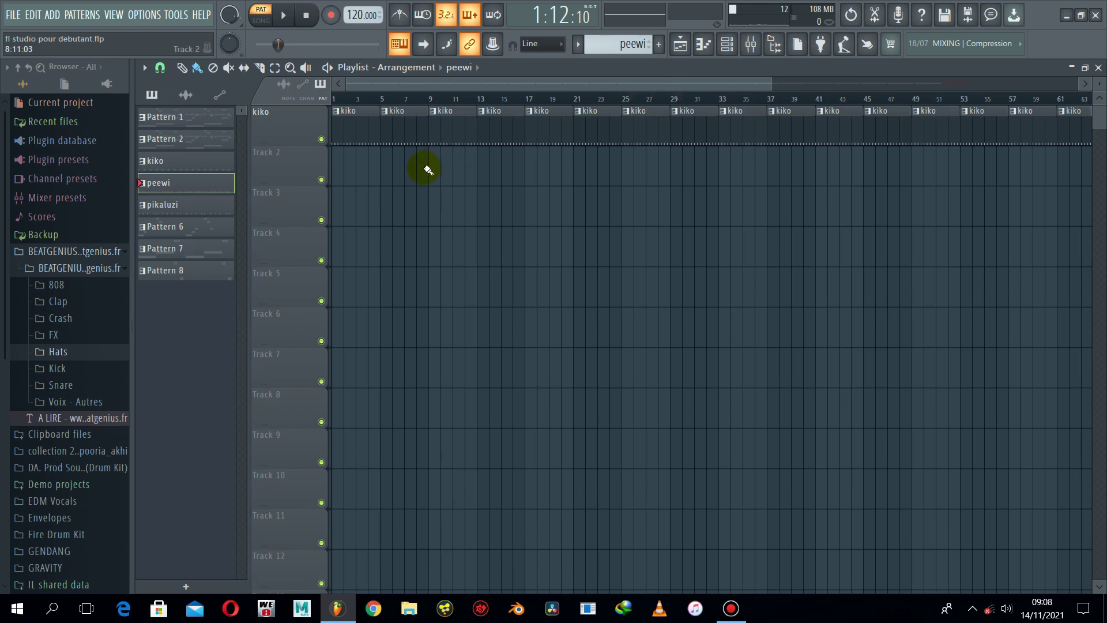
pyautogui.click(350, 173)
pyautogui.moveTo(363, 171); pyautogui.dragTo(328, 173)
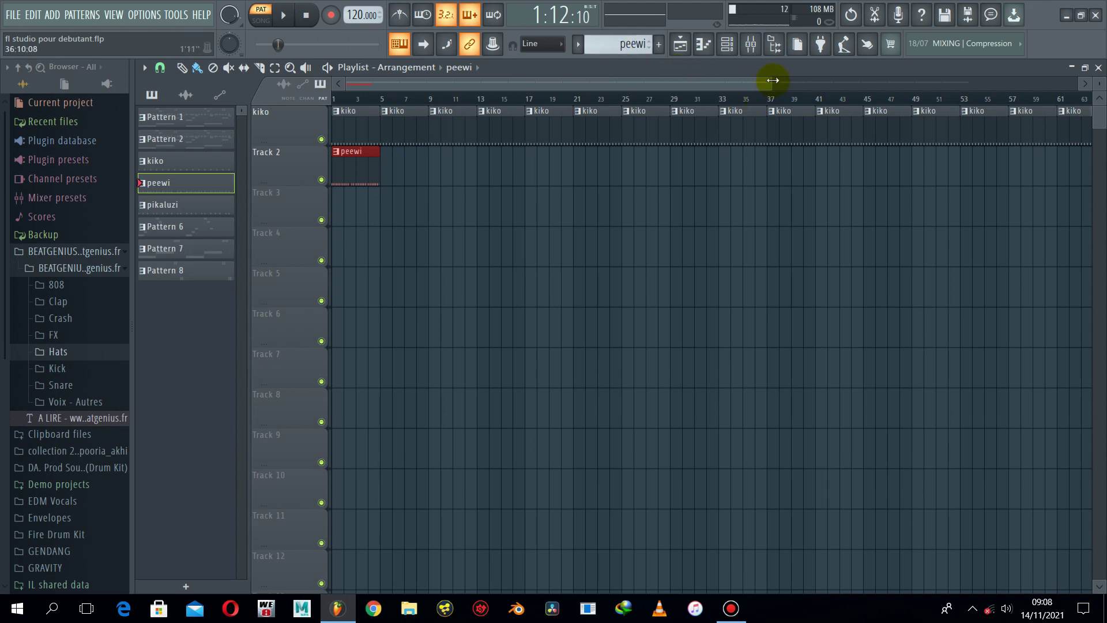
pyautogui.click(623, 44)
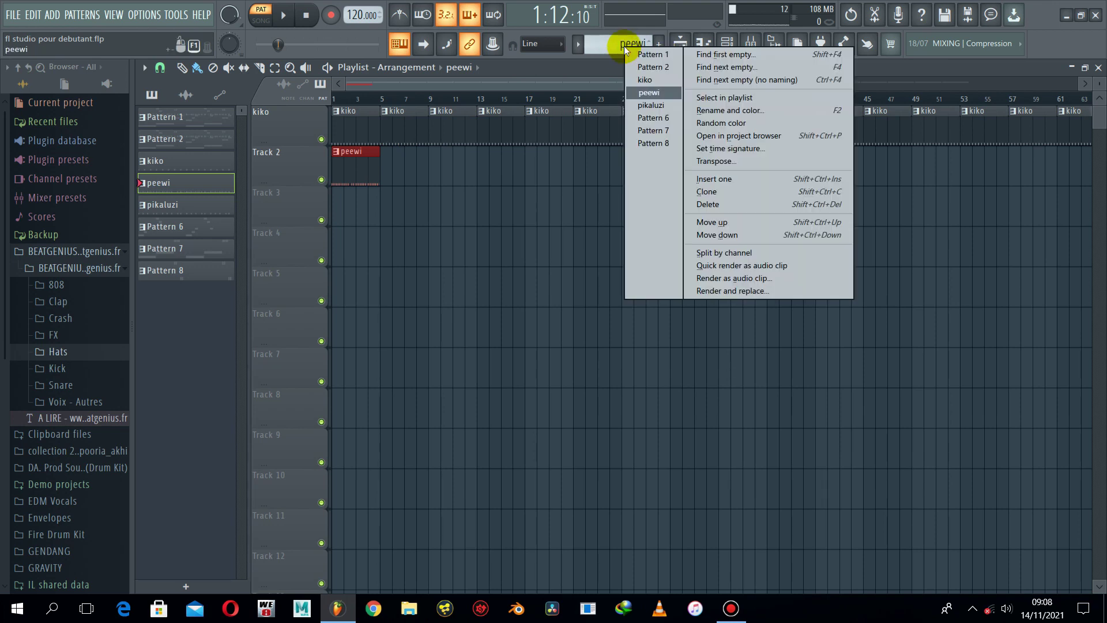
pyautogui.click(650, 104)
pyautogui.click(344, 221)
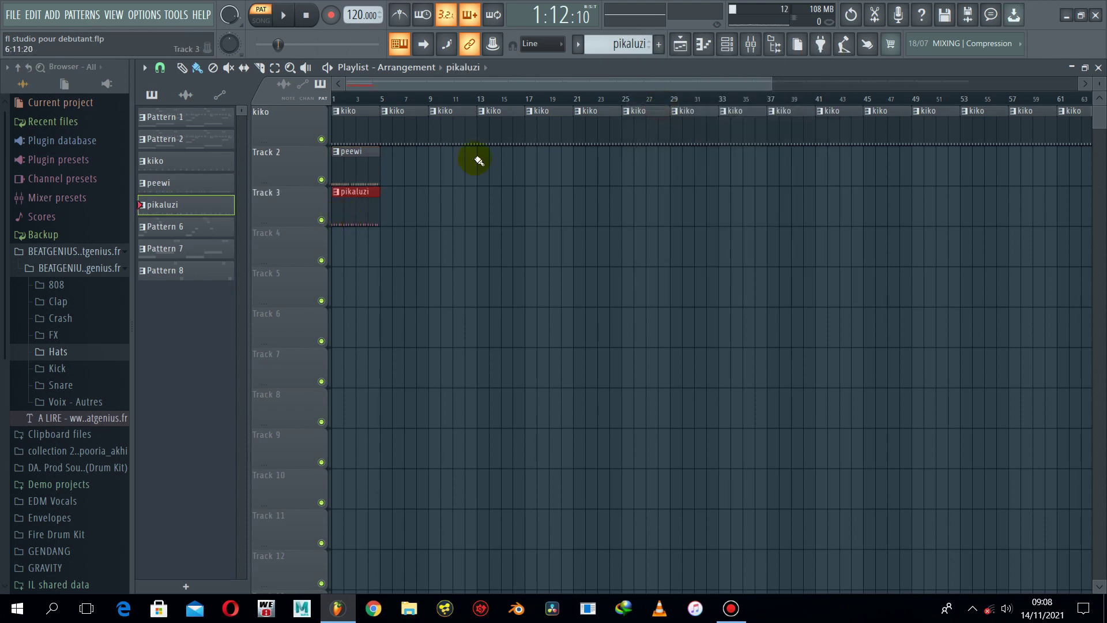
# Step: Place a clip of Pattern 6 on Track 4 and one of Pattern 7 on Track 5, both starting at bar 1
pyautogui.click(632, 44)
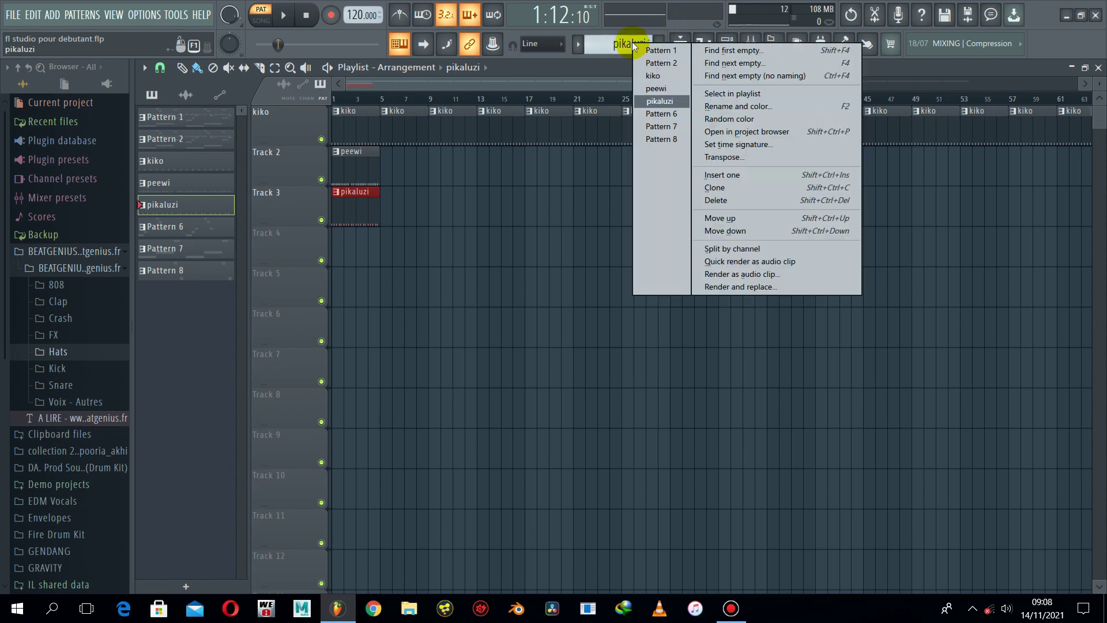
pyautogui.click(670, 116)
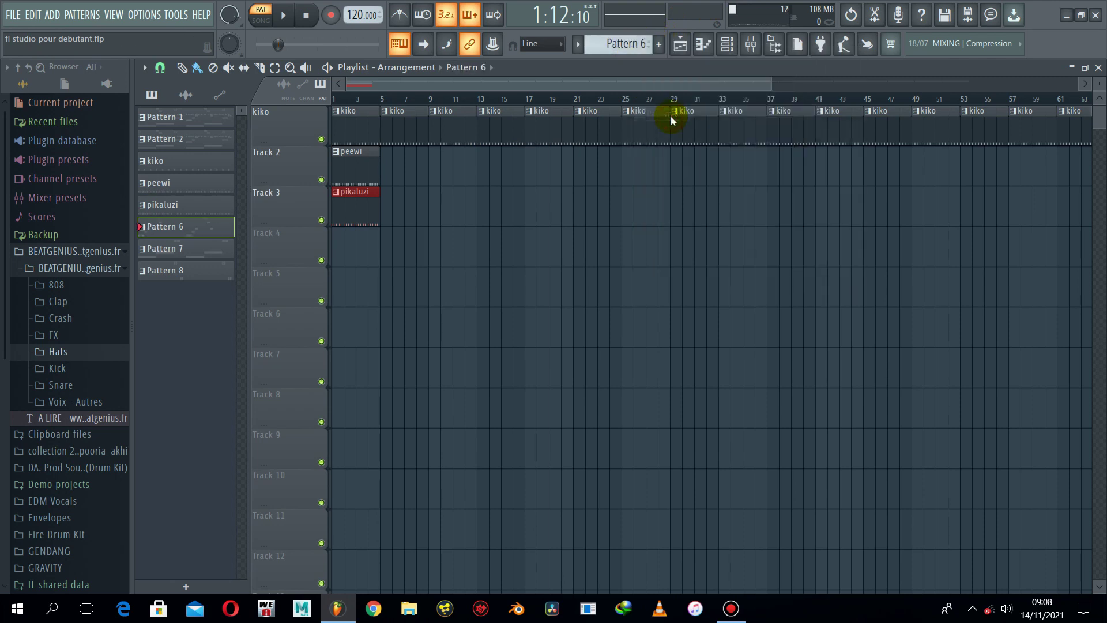
pyautogui.click(340, 249)
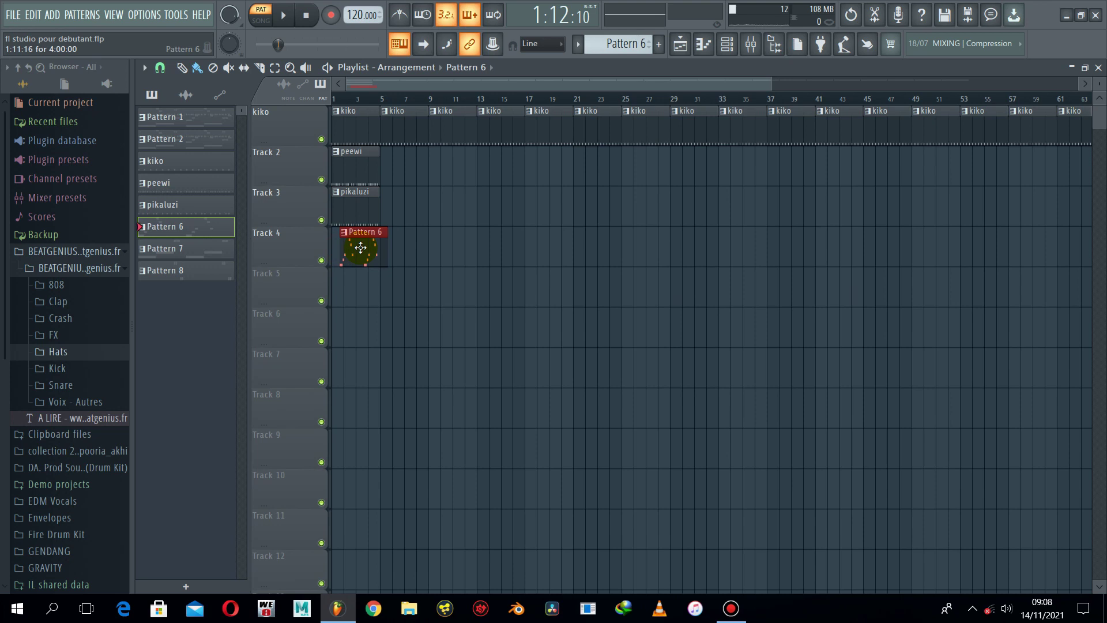
pyautogui.moveTo(340, 249); pyautogui.dragTo(332, 249)
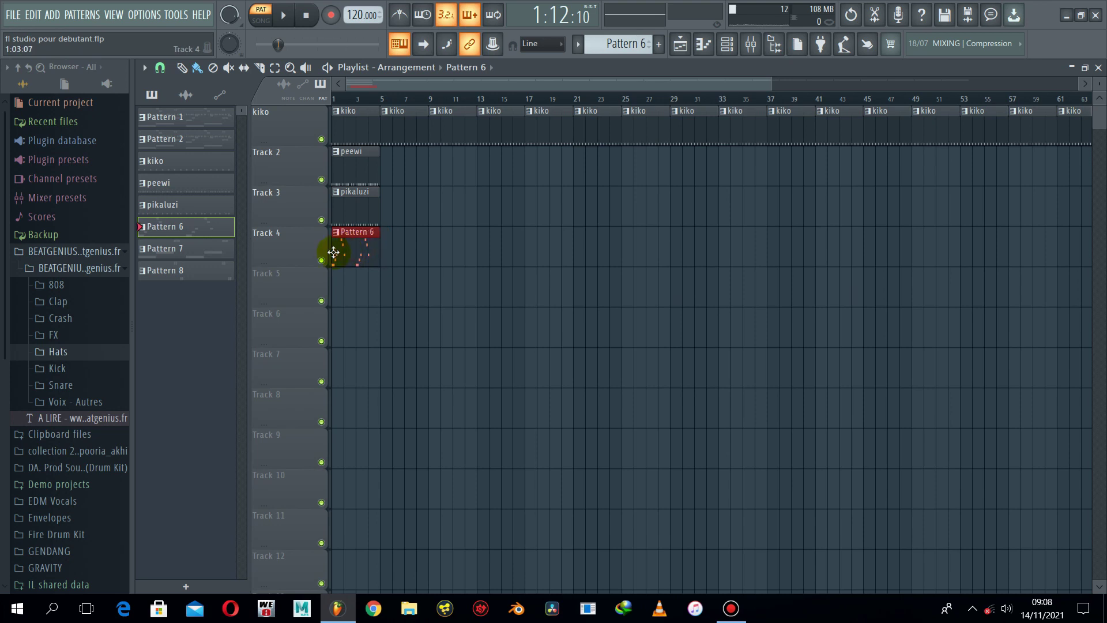
pyautogui.click(634, 45)
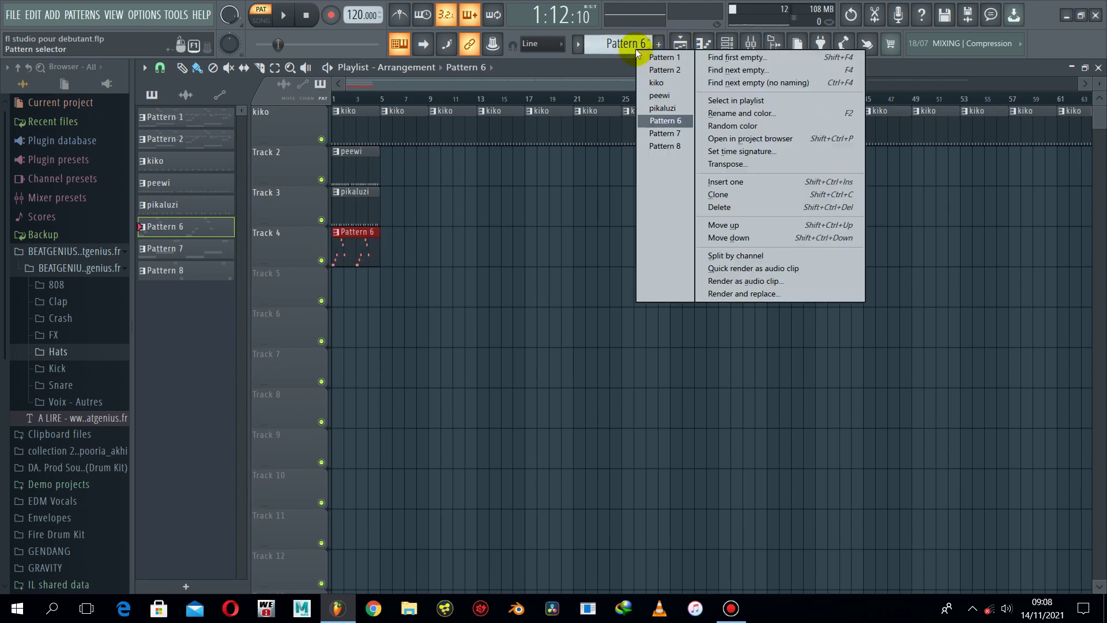
pyautogui.click(670, 134)
pyautogui.click(360, 285)
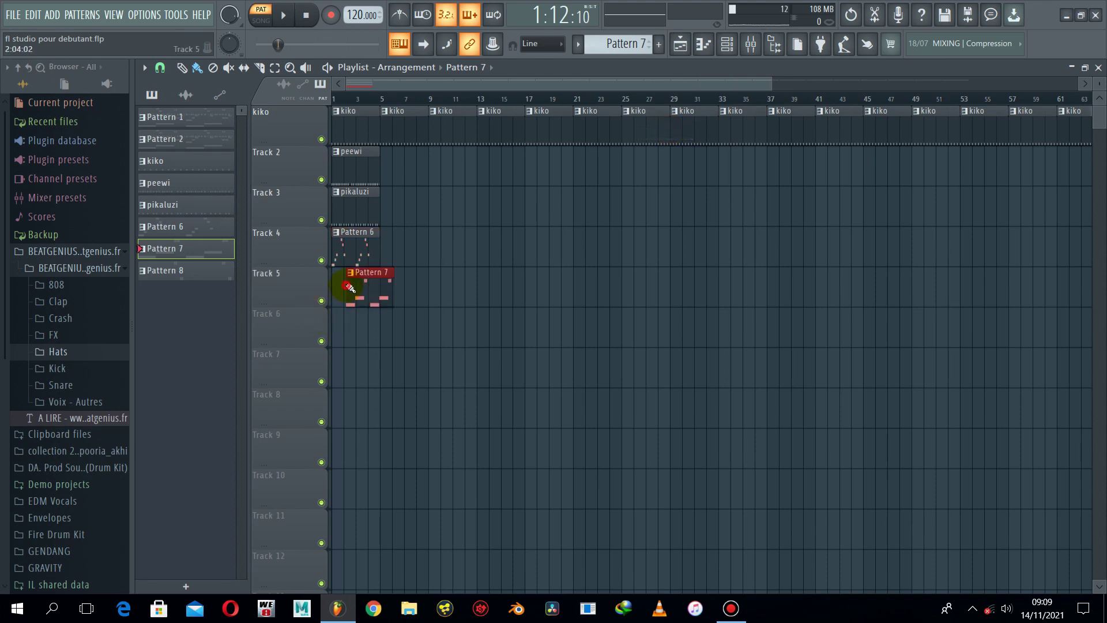
pyautogui.moveTo(361, 285); pyautogui.dragTo(347, 285)
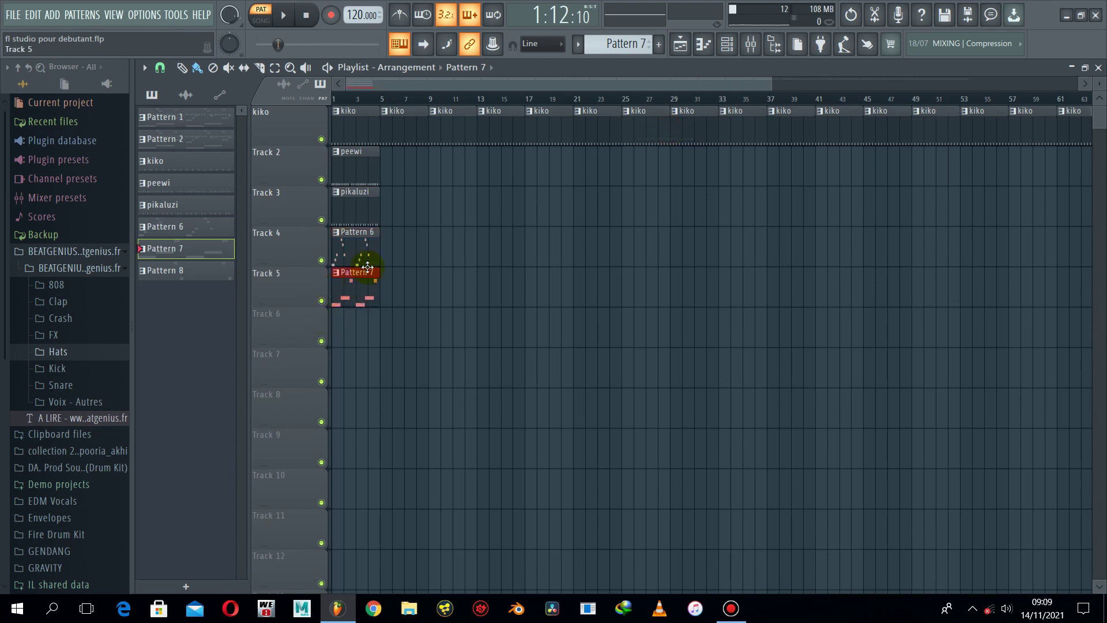
# Step: Select Pattern 8 and place a clip of it on Track 6, aligned to the start of bar 1
pyautogui.click(631, 44)
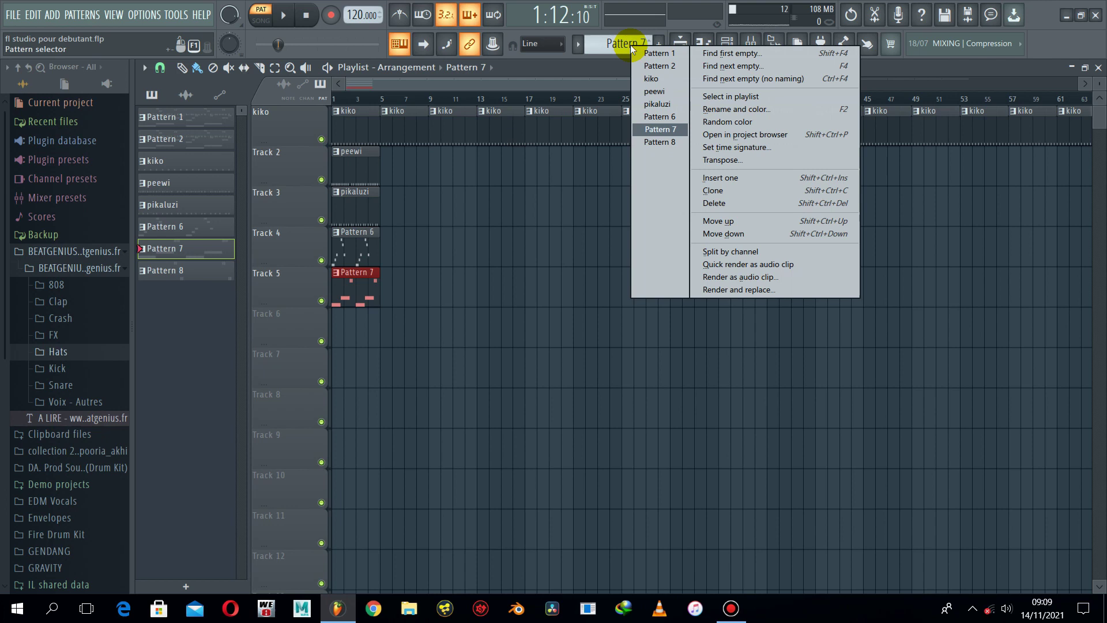
pyautogui.click(656, 143)
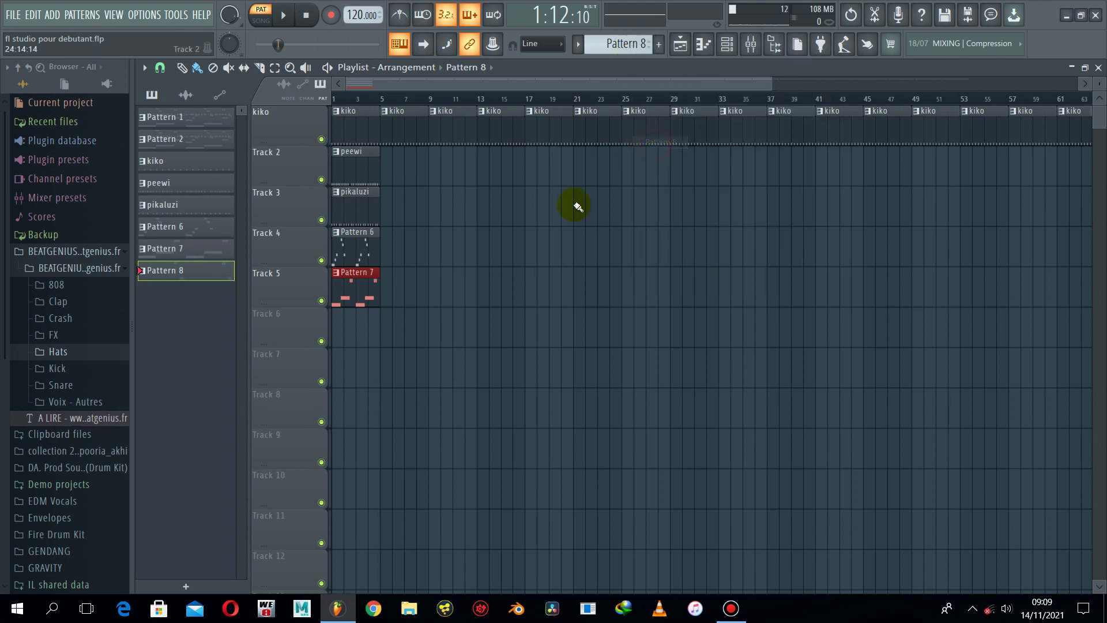
pyautogui.click(342, 325)
pyautogui.moveTo(361, 325); pyautogui.dragTo(339, 329)
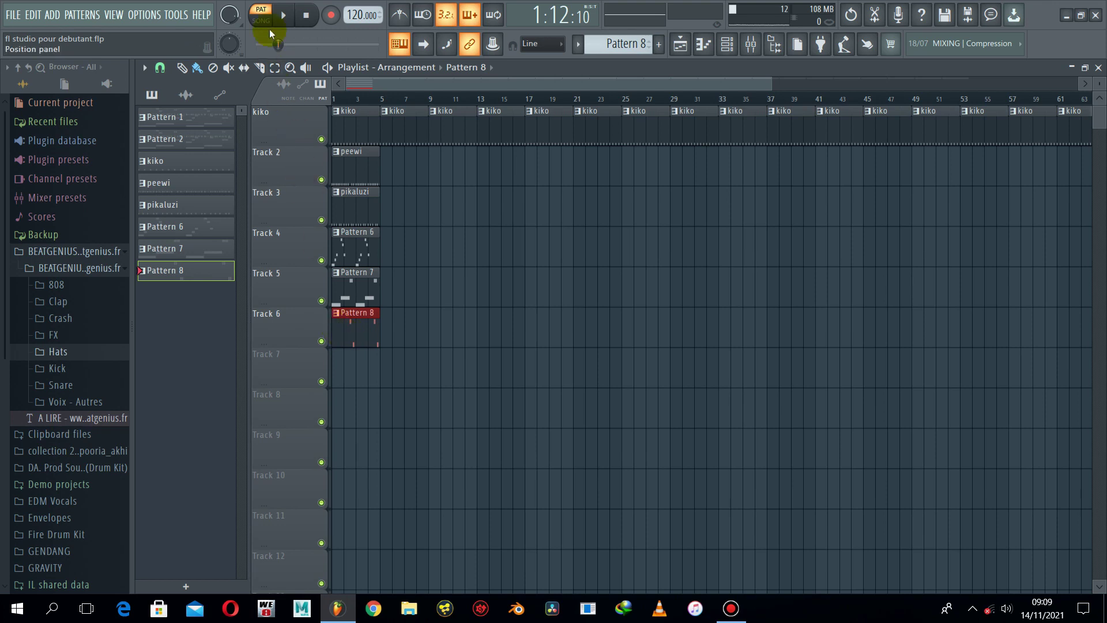
# Step: Select the five clips on Tracks 2 to 6 together and duplicate them end to end until they reach bar 93, matching the kiko row
pyautogui.click(275, 67)
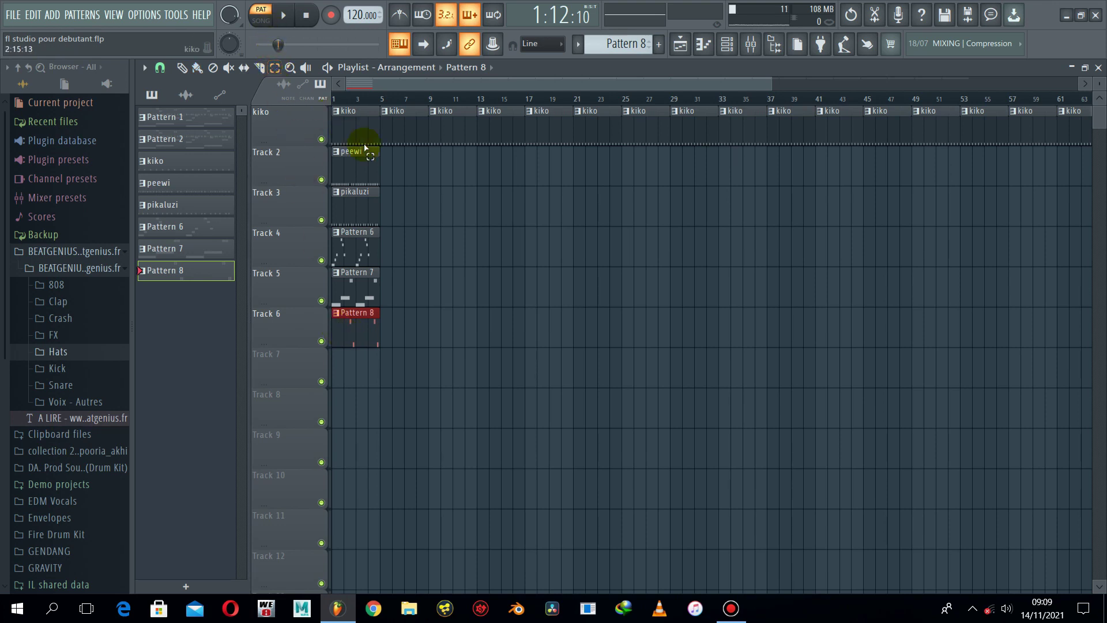
pyautogui.moveTo(389, 159); pyautogui.dragTo(351, 363)
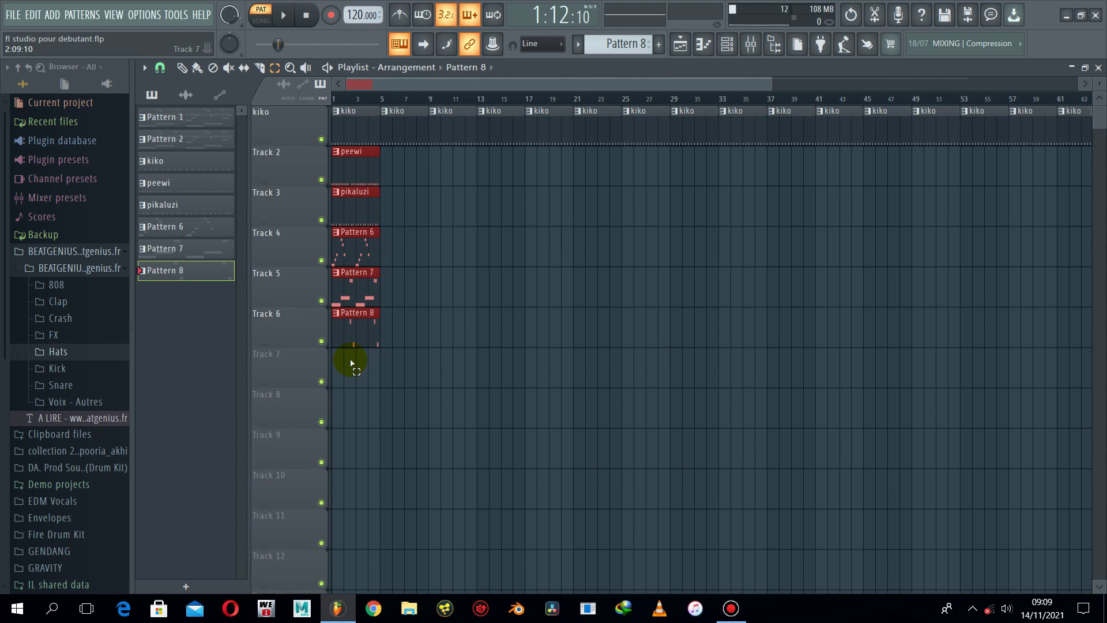
pyautogui.hotkey('ctrl', 'b')
pyautogui.hotkey('ctrl', 'b')
pyautogui.hotkey('ctrl', 'b')
pyautogui.hotkey('ctrl', 'b')
pyautogui.hotkey('ctrl', 'b')
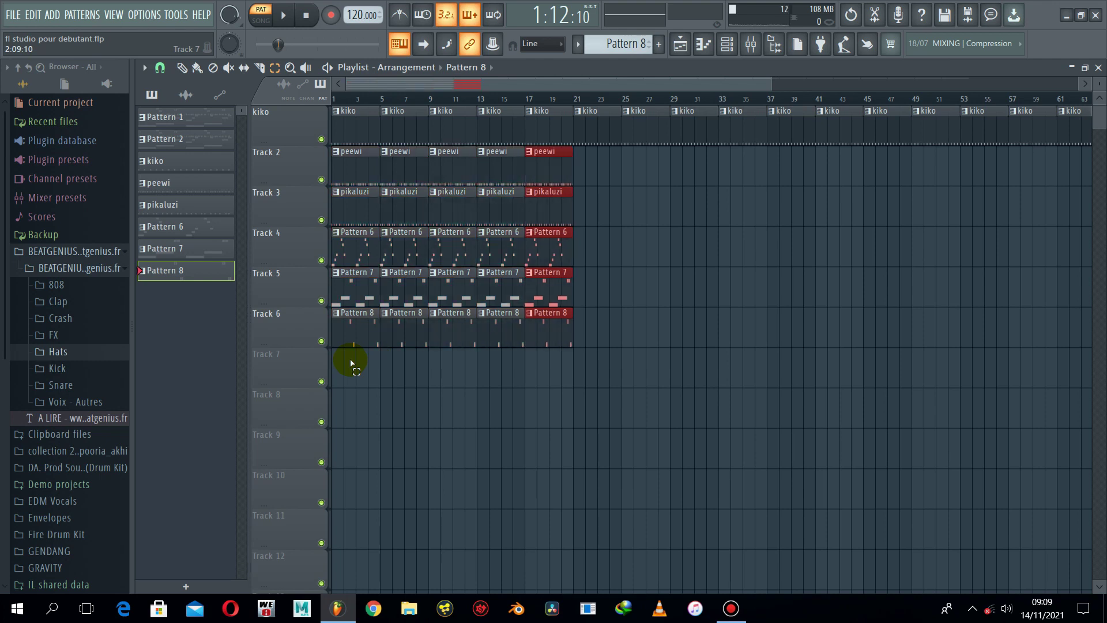
pyautogui.hotkey('ctrl', 'b')
pyautogui.hotkey('ctrl', 'b')
pyautogui.hotkey('ctrl', 'b')
pyautogui.hotkey('ctrl', 'b')
pyautogui.hotkey('ctrl', 'b')
pyautogui.hotkey('ctrl', 'b')
pyautogui.hotkey('ctrl', 'b')
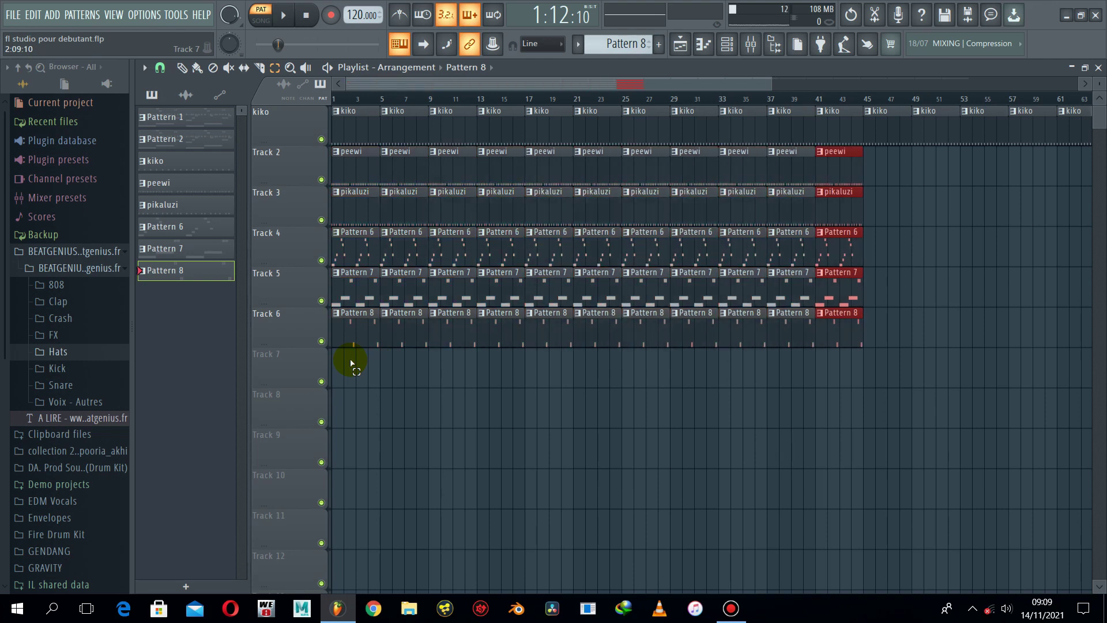
pyautogui.hotkey('ctrl', 'b')
pyautogui.hotkey('ctrl', 'b')
pyautogui.hotkey('ctrl', 'b')
pyautogui.hotkey('ctrl', 'b')
pyautogui.hotkey('ctrl', 'b')
pyautogui.hotkey('ctrl', 'b')
pyautogui.hotkey('ctrl', 'b')
pyautogui.hotkey('ctrl', 'b')
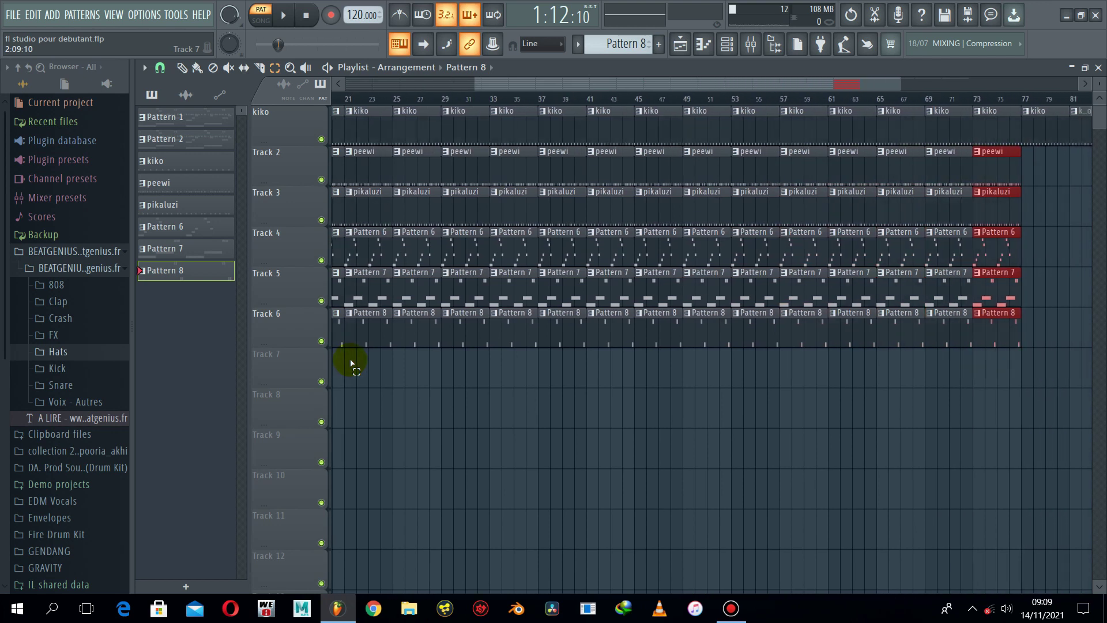
pyautogui.hotkey('ctrl', 'b')
pyautogui.hotkey('ctrl', 'b')
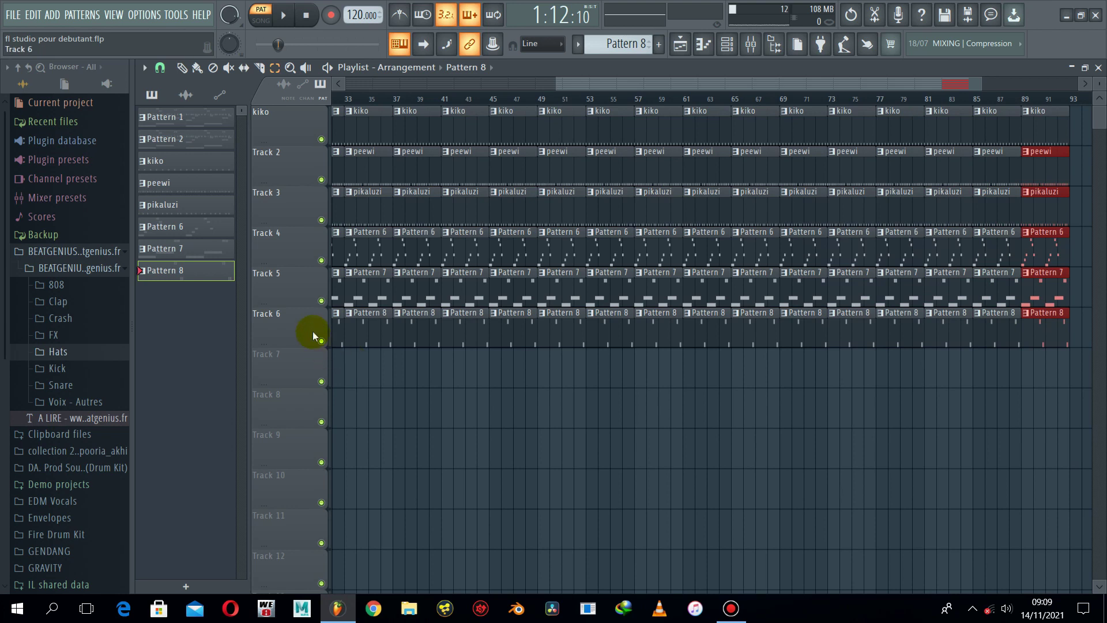
# Step: Switch playback to song mode, play the arrangement from bar 1 for a few bars and stop it
pyautogui.moveTo(980, 84); pyautogui.dragTo(1094, 98)
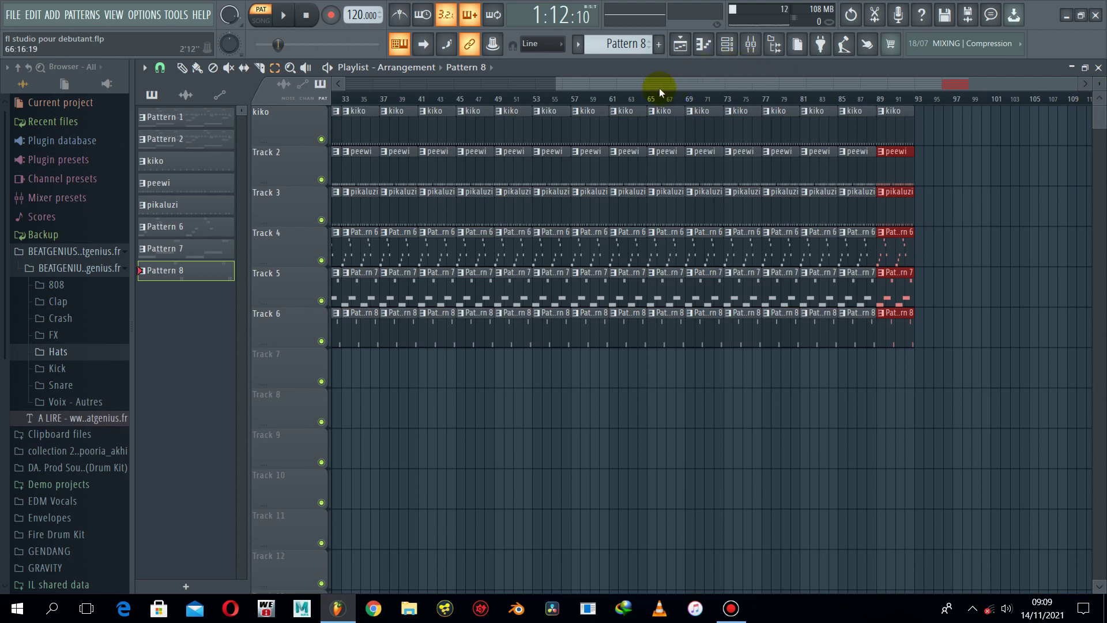
pyautogui.moveTo(656, 88); pyautogui.dragTo(422, 88)
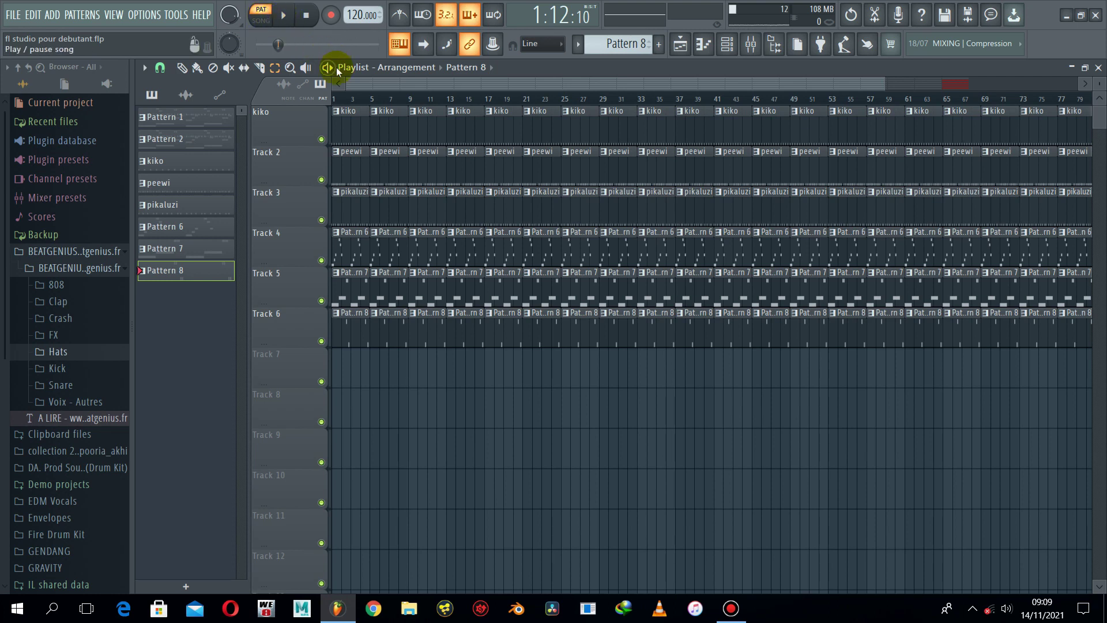
pyautogui.click(262, 21)
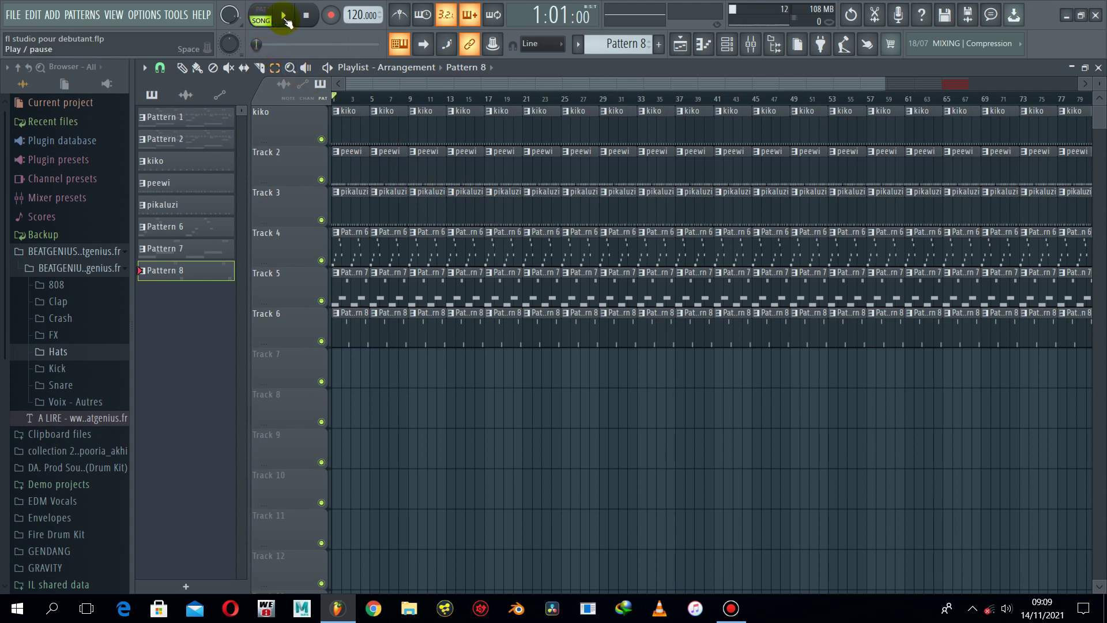
pyautogui.click(284, 17)
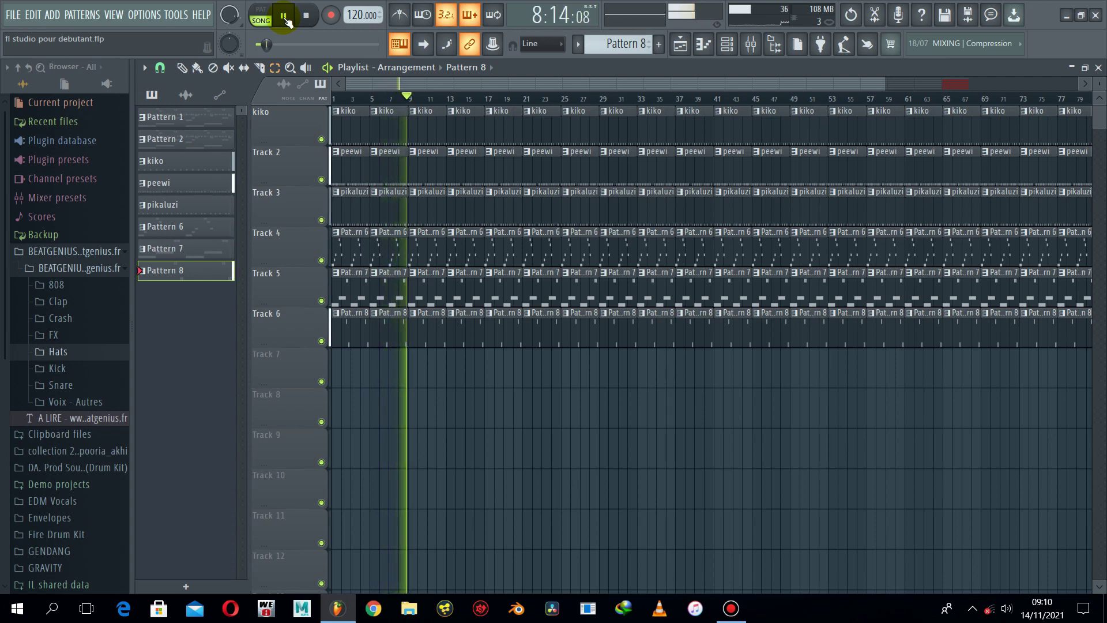
pyautogui.press('space')
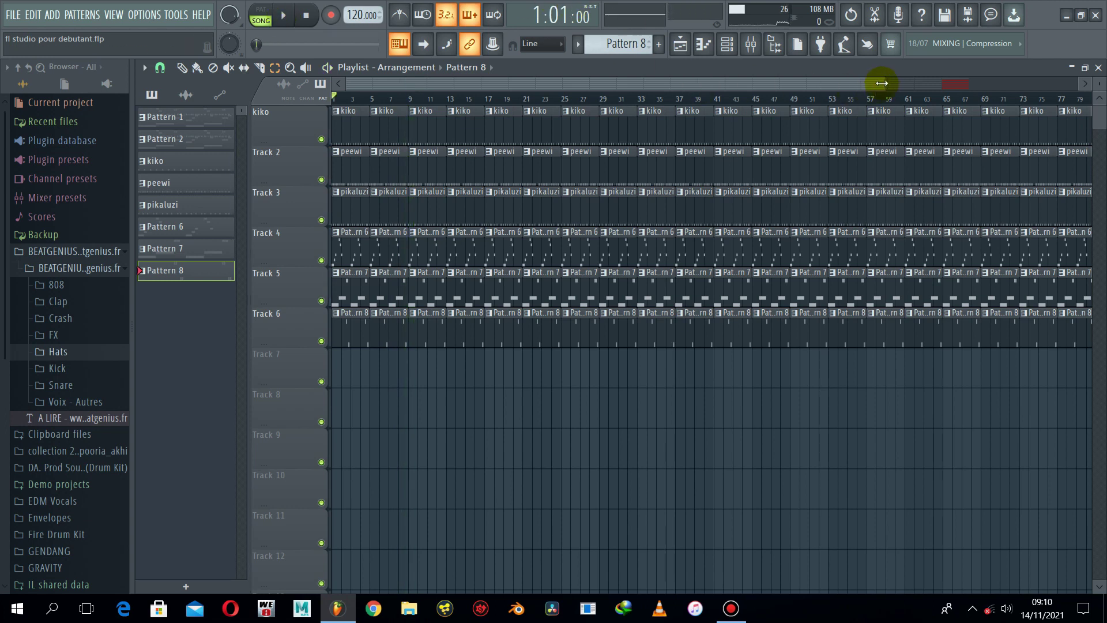
# Step: Mute the first two kiko clips, at bars 1 and 5, with the playlist's Mute tool
pyautogui.moveTo(979, 88); pyautogui.dragTo(1041, 89)
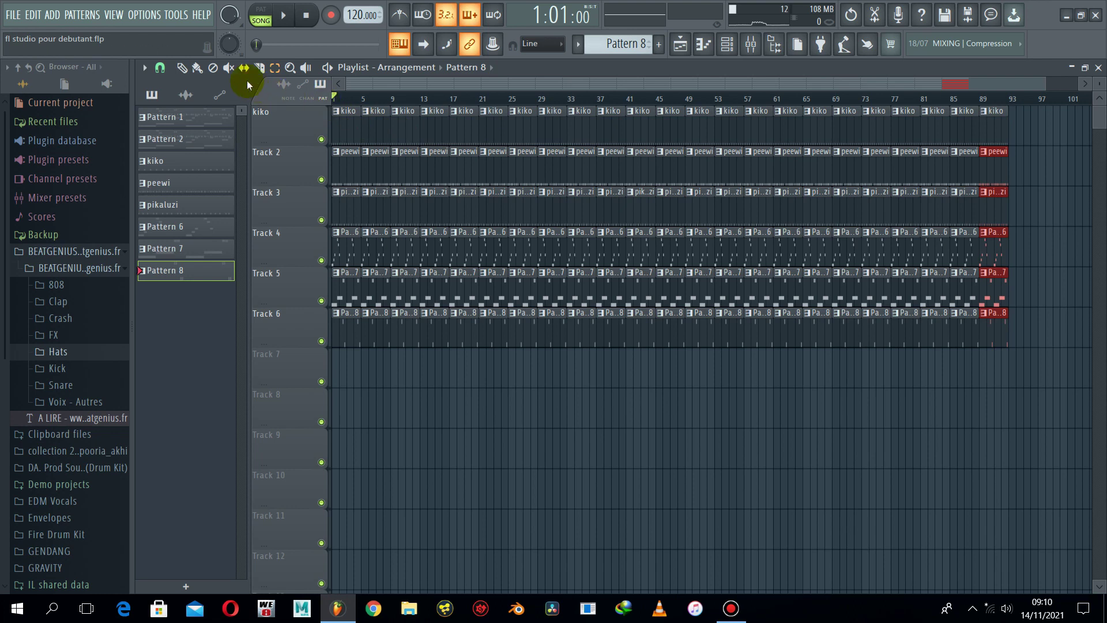
pyautogui.click(229, 68)
pyautogui.click(348, 118)
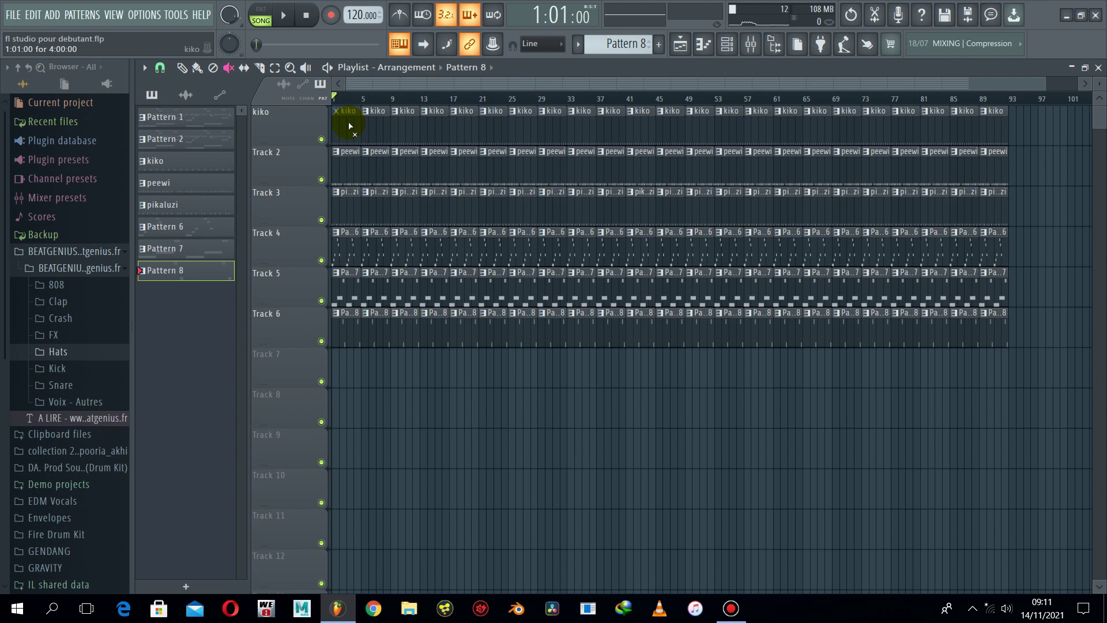
pyautogui.click(372, 121)
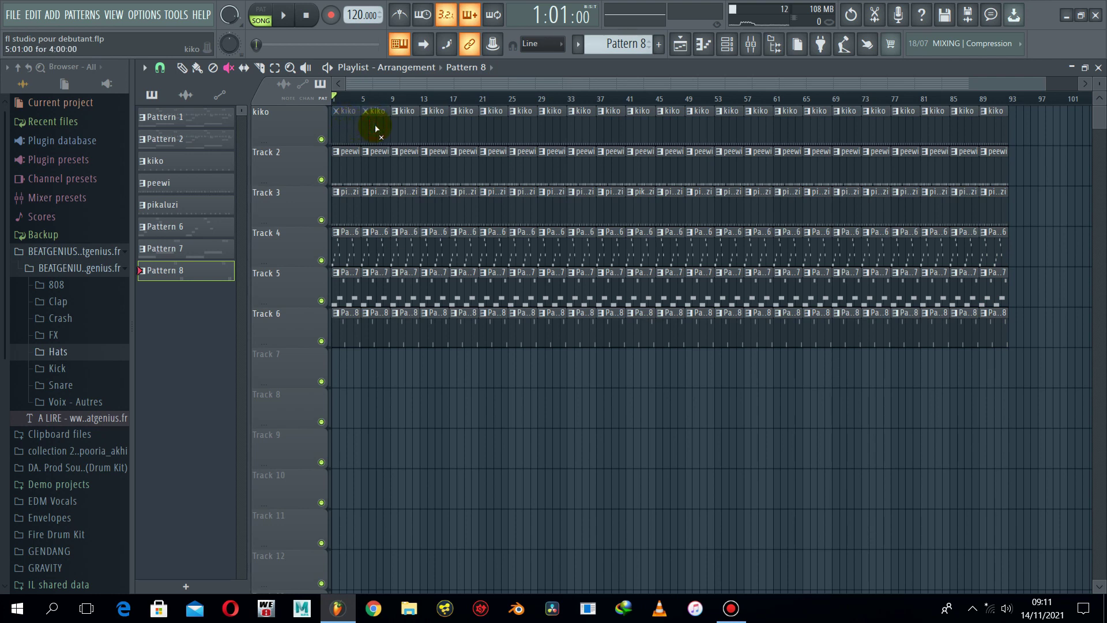
# Step: Mute the Pattern 6 clips at bars 1 and 5, plus the pikaluzi, Pattern 7 and Pattern 8 clips at bar 1
pyautogui.click(349, 257)
pyautogui.click(378, 258)
pyautogui.click(352, 208)
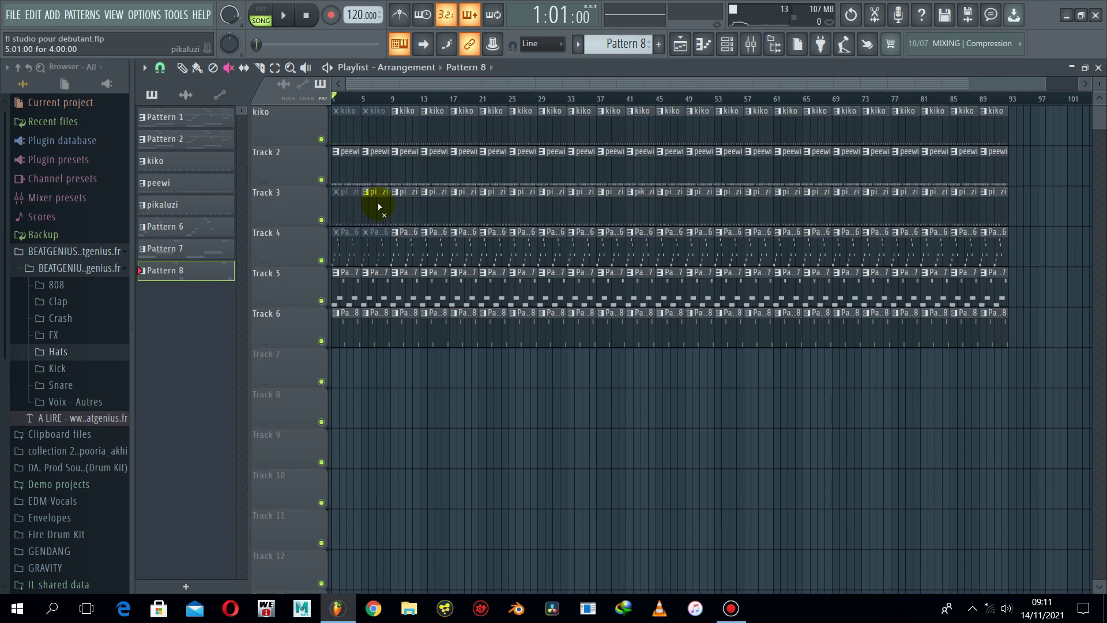
pyautogui.click(351, 284)
pyautogui.click(357, 320)
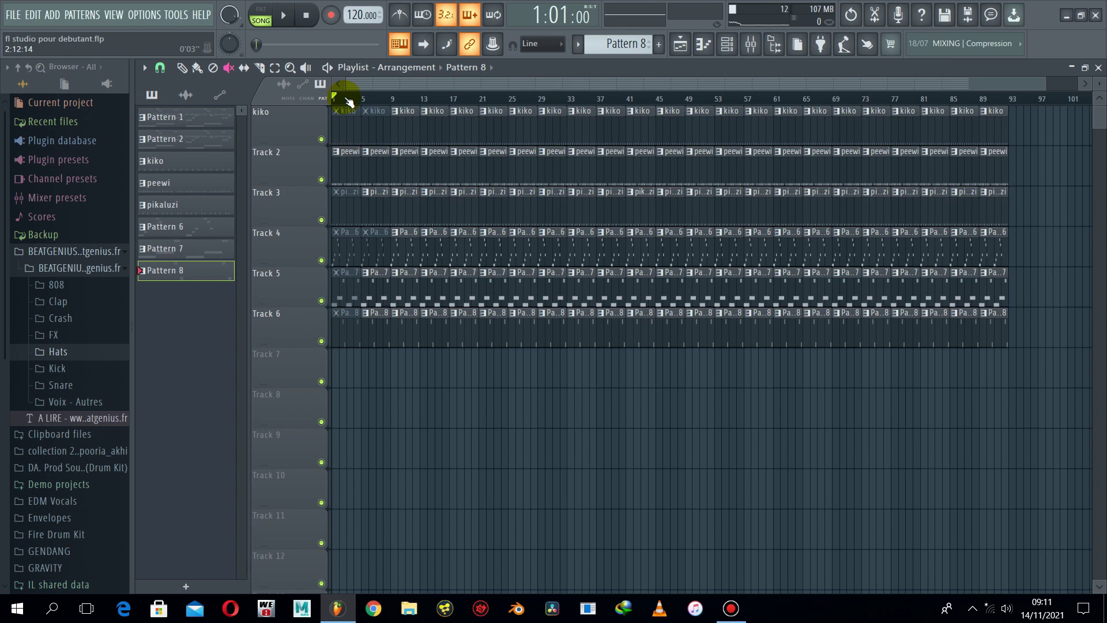
# Step: Play the opening of the arrangement from bar 1 twice, stopping after a few bars each time
pyautogui.press('space')
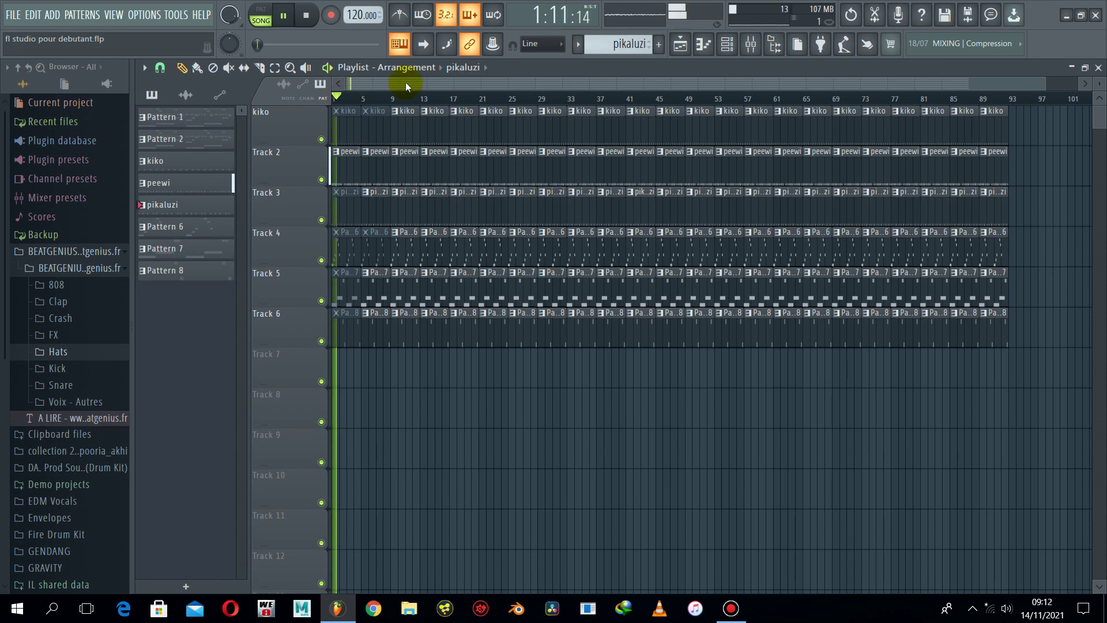
pyautogui.press('space')
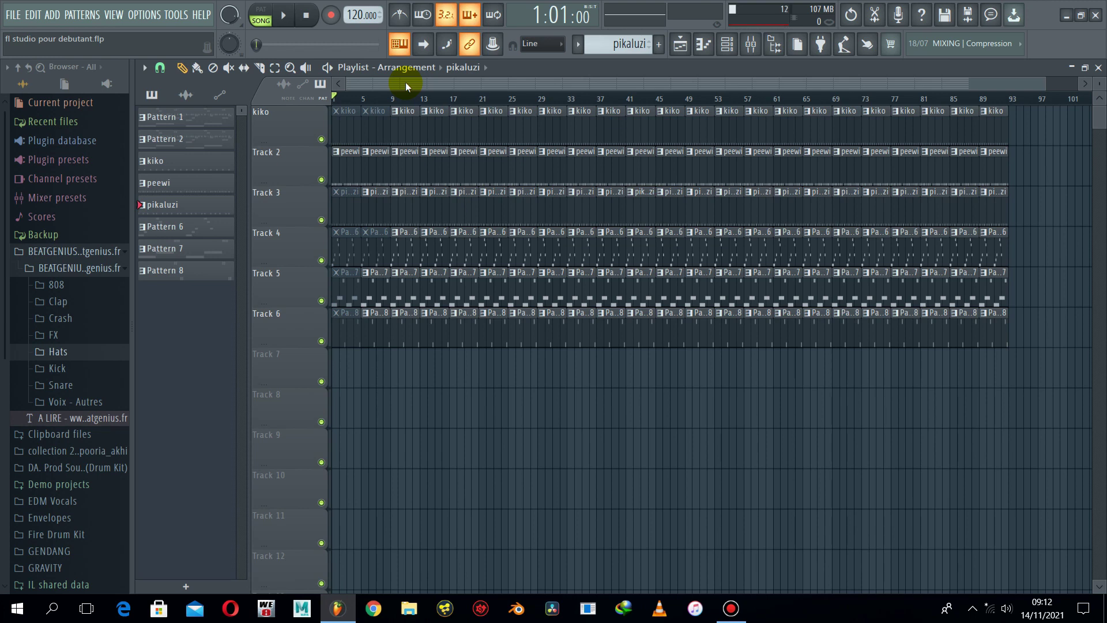
pyautogui.press('space')
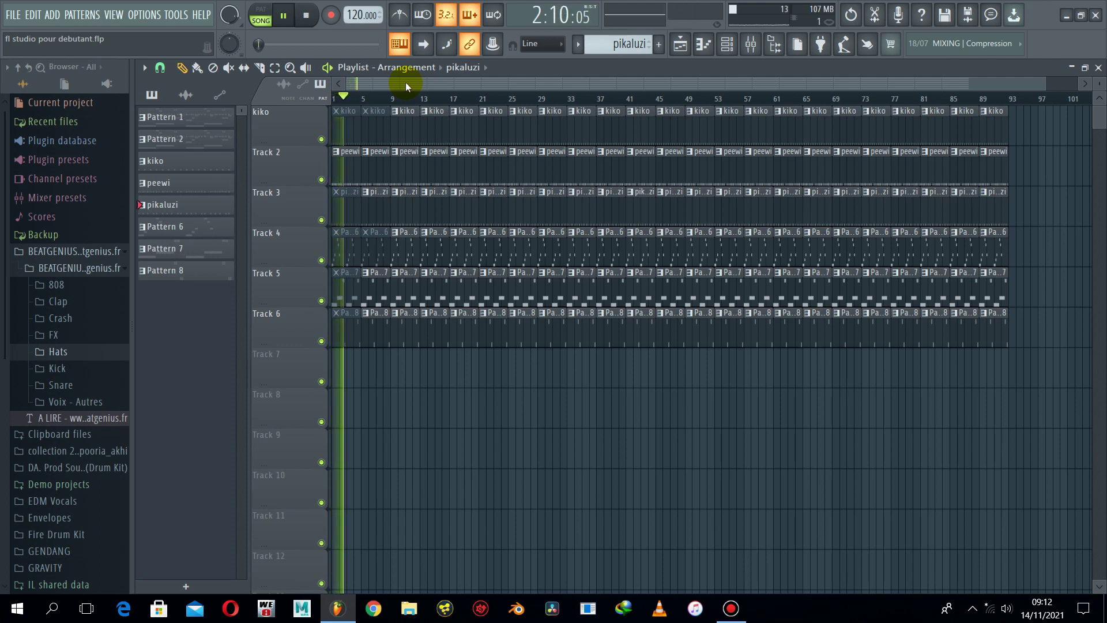
pyautogui.press('space')
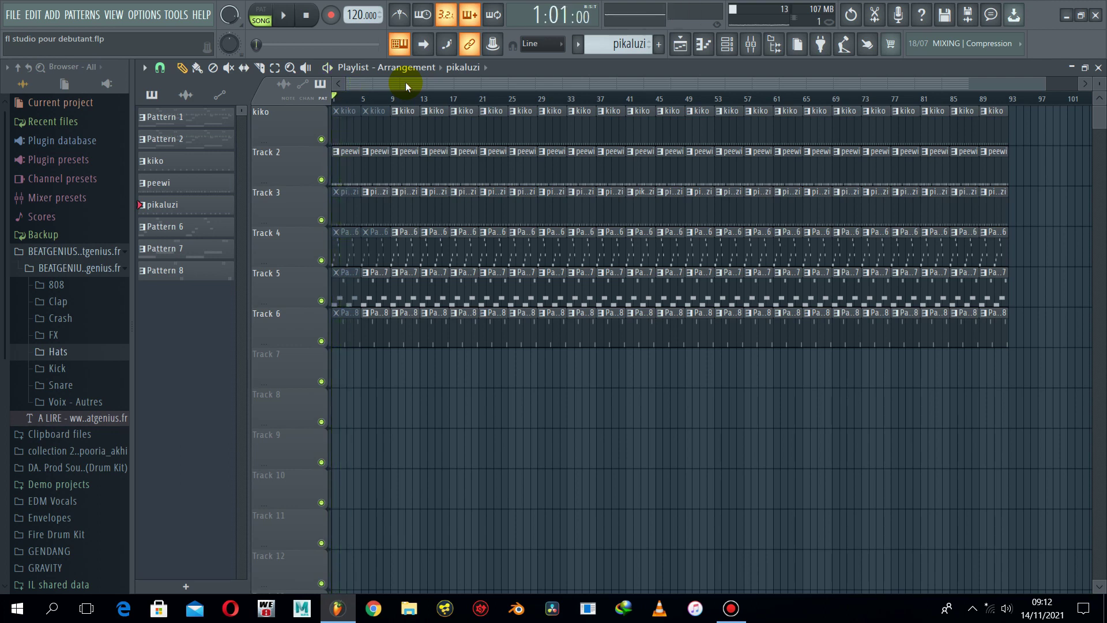
# Step: With the Mute tool, unmute the kiko clip at bar 5 and mute the Pattern 7 and Pattern 8 clips there
pyautogui.click(231, 68)
pyautogui.click(372, 120)
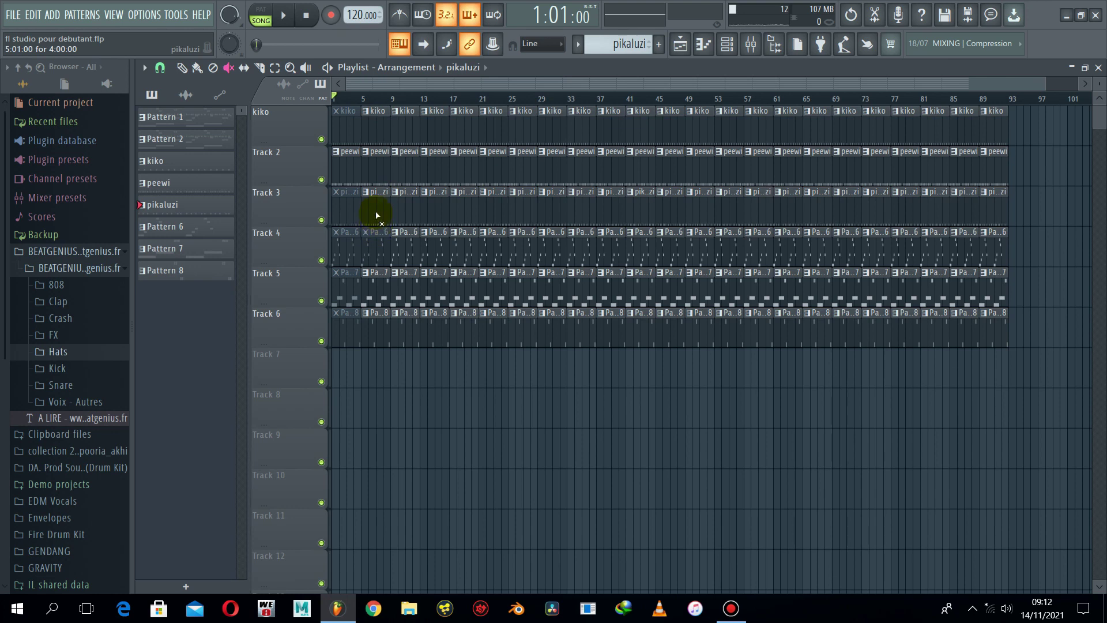
pyautogui.click(374, 297)
pyautogui.click(379, 330)
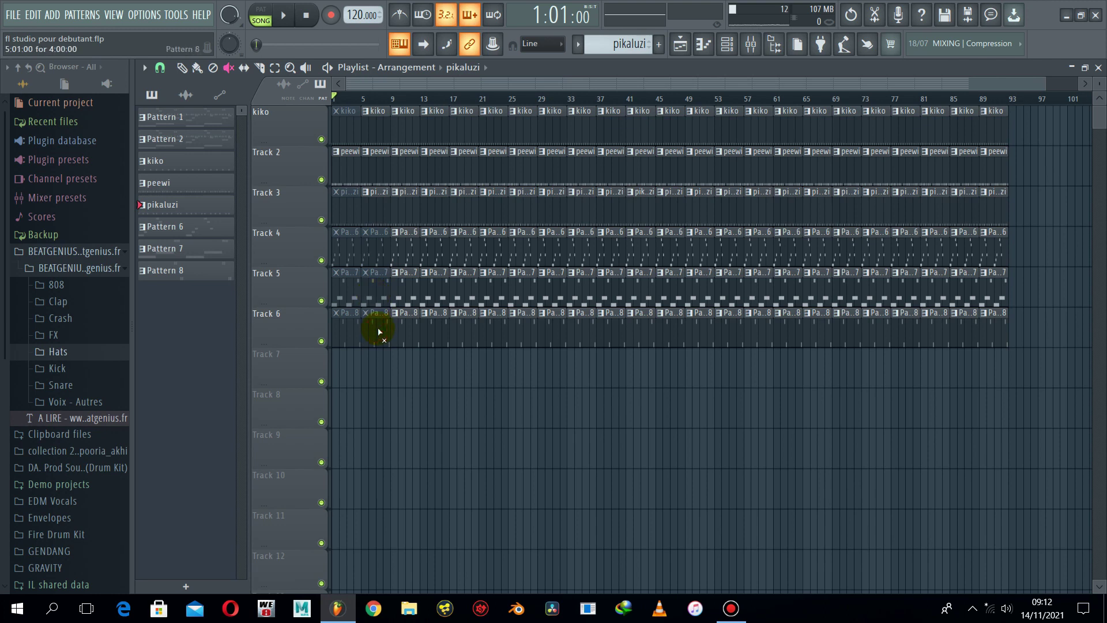
# Step: Play the arrangement from bar 3, stop it, and play it again from bar 1 past bar 14 before stopping
pyautogui.click(350, 99)
pyautogui.press('space')
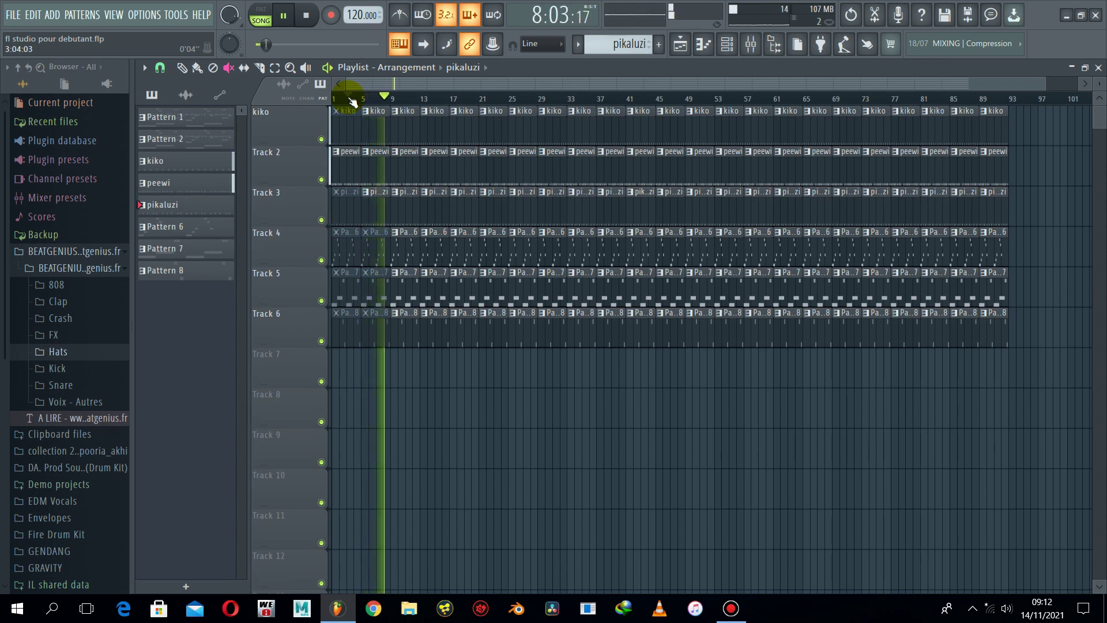
pyautogui.press('space')
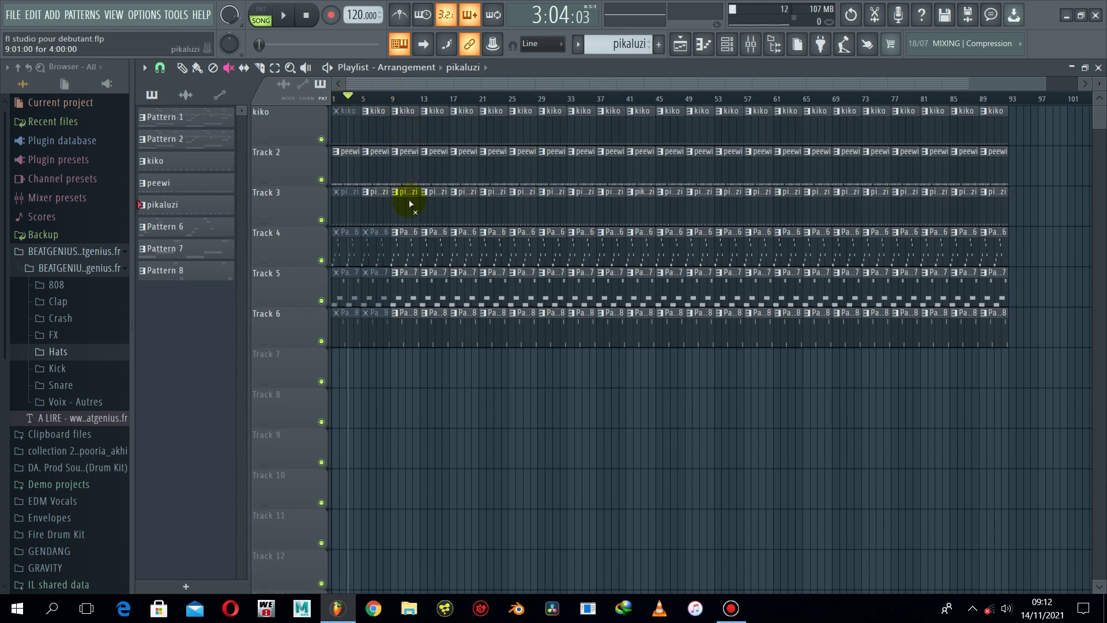
pyautogui.click(364, 99)
pyautogui.moveTo(365, 99); pyautogui.dragTo(329, 101)
pyautogui.press('space')
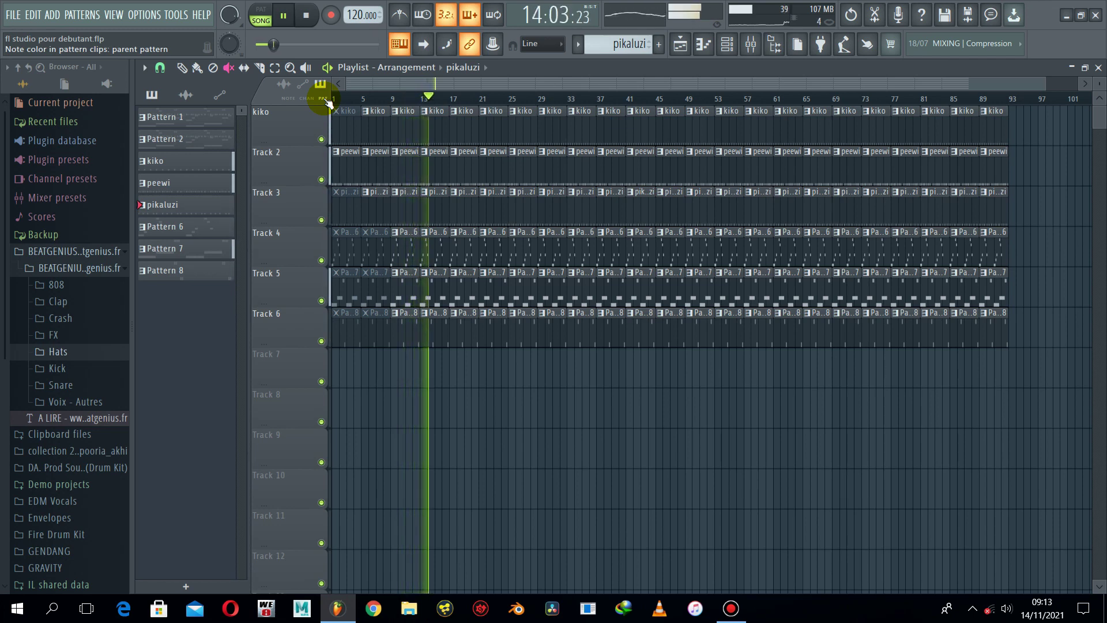
pyautogui.press('space')
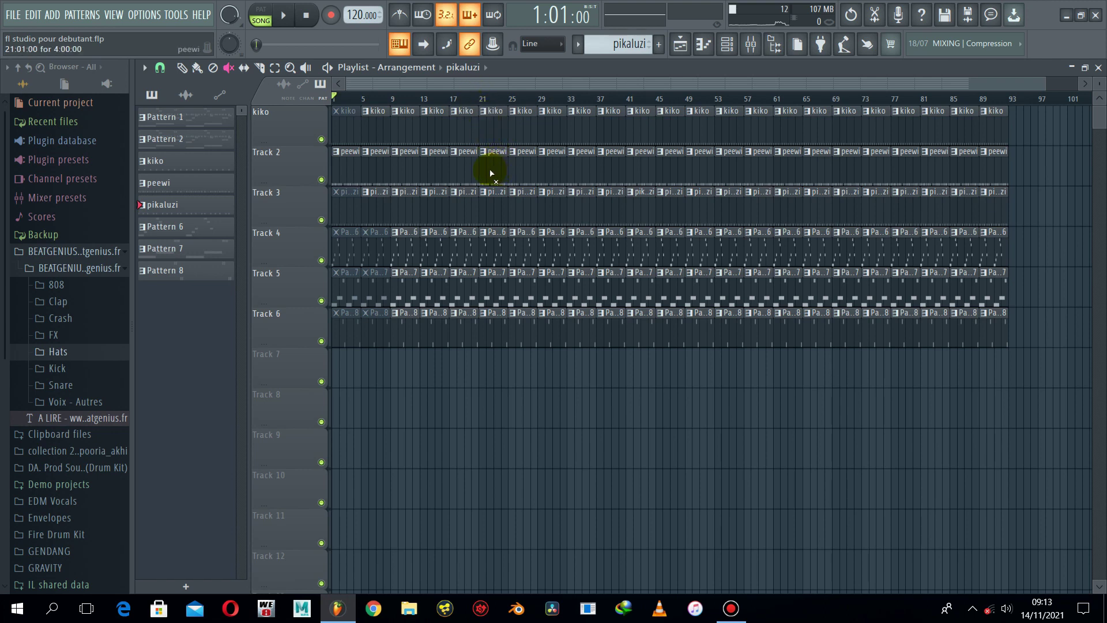
# Step: Mute the Pattern 7, Pattern 8 and pikaluzi clips at bar 21 and the kiko clip at bar 25
pyautogui.click(494, 300)
pyautogui.click(494, 325)
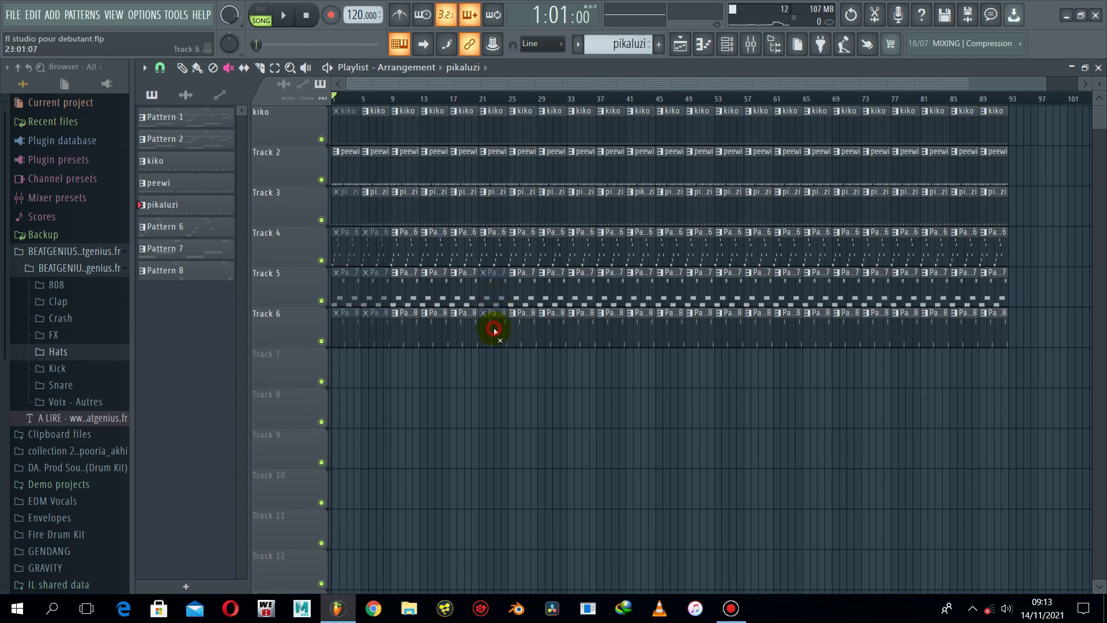
pyautogui.click(494, 208)
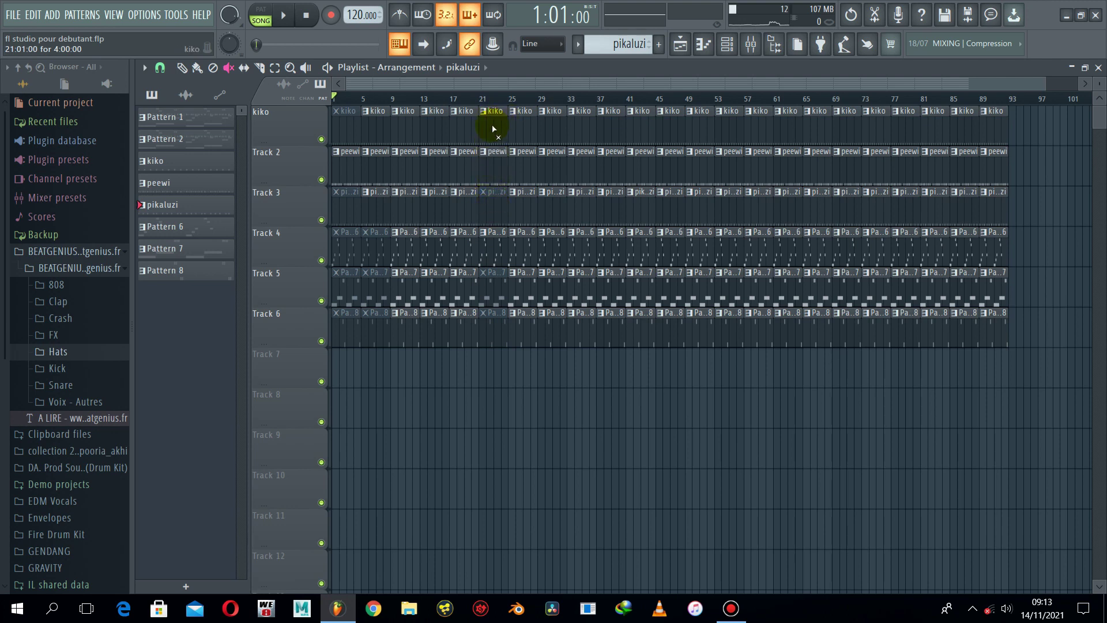
pyautogui.click(525, 130)
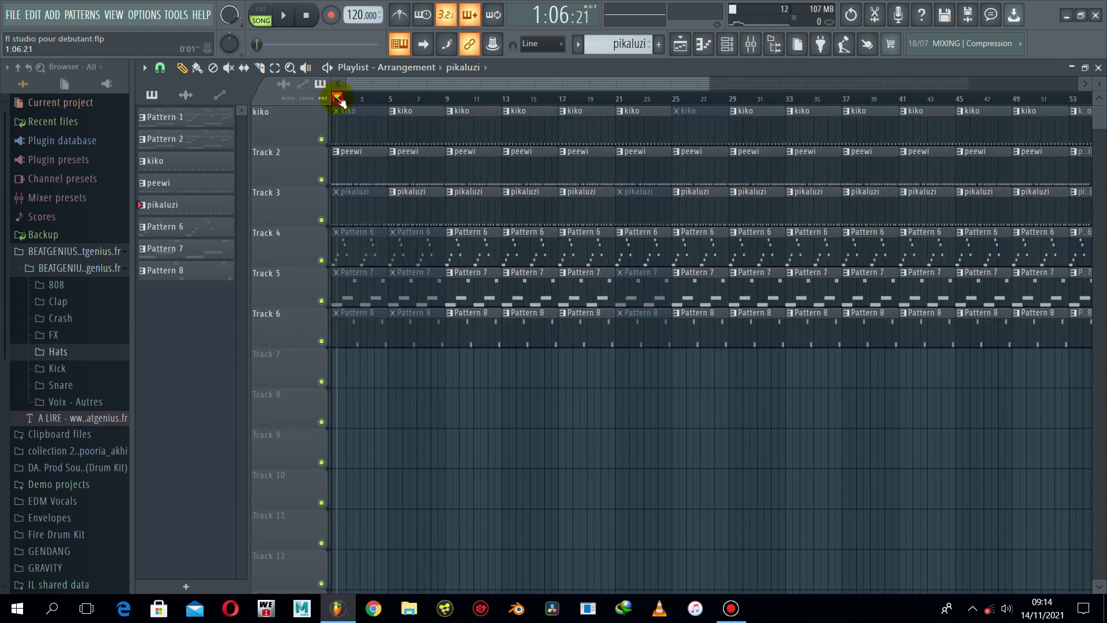
# Step: Return the playhead to the start of bar 1 and add a time marker named "intro" there
pyautogui.moveTo(338, 99); pyautogui.dragTo(327, 99)
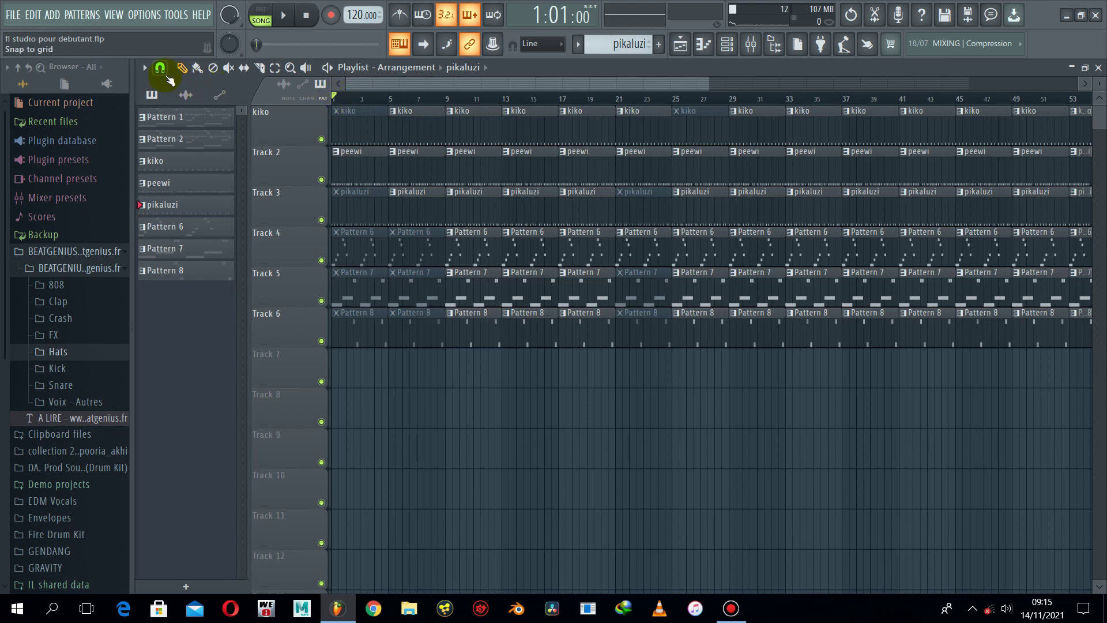
pyautogui.click(144, 69)
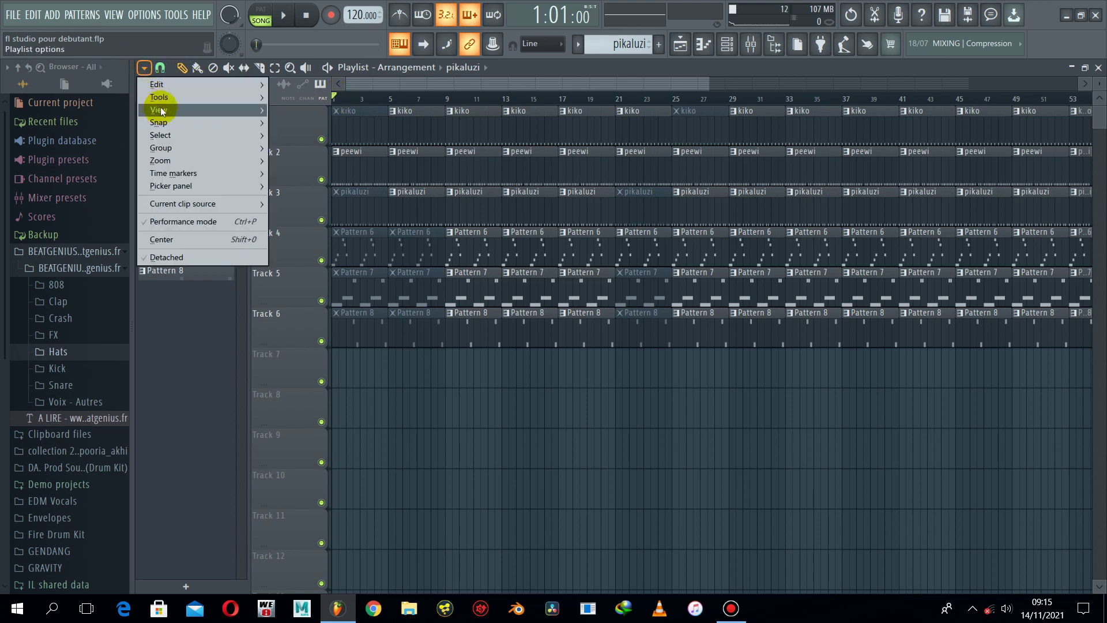
pyautogui.moveTo(175, 175)
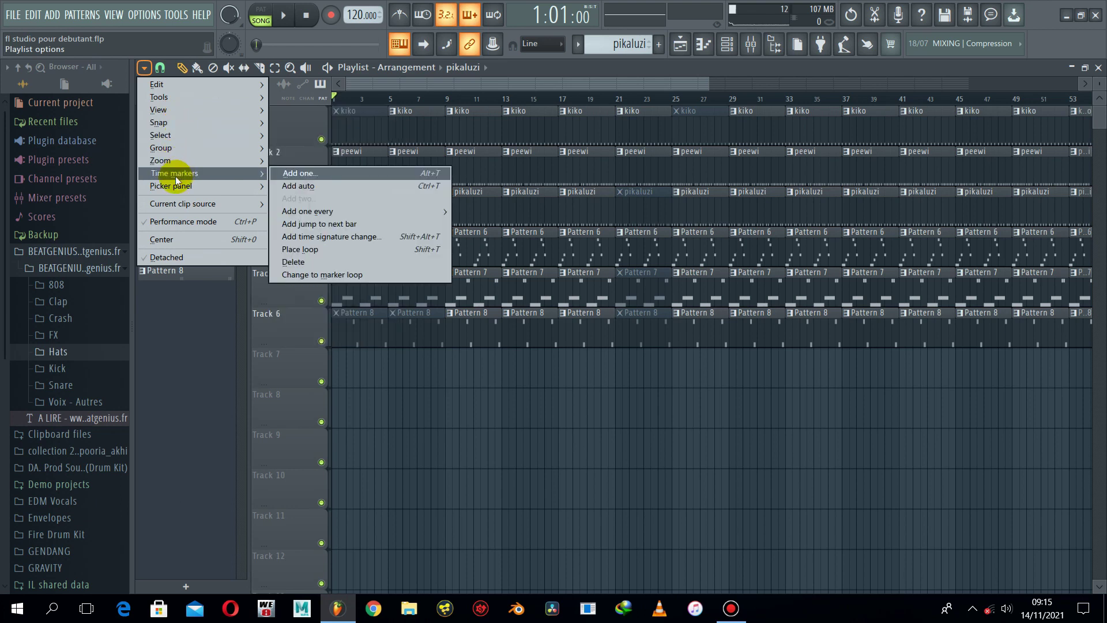
pyautogui.click(300, 174)
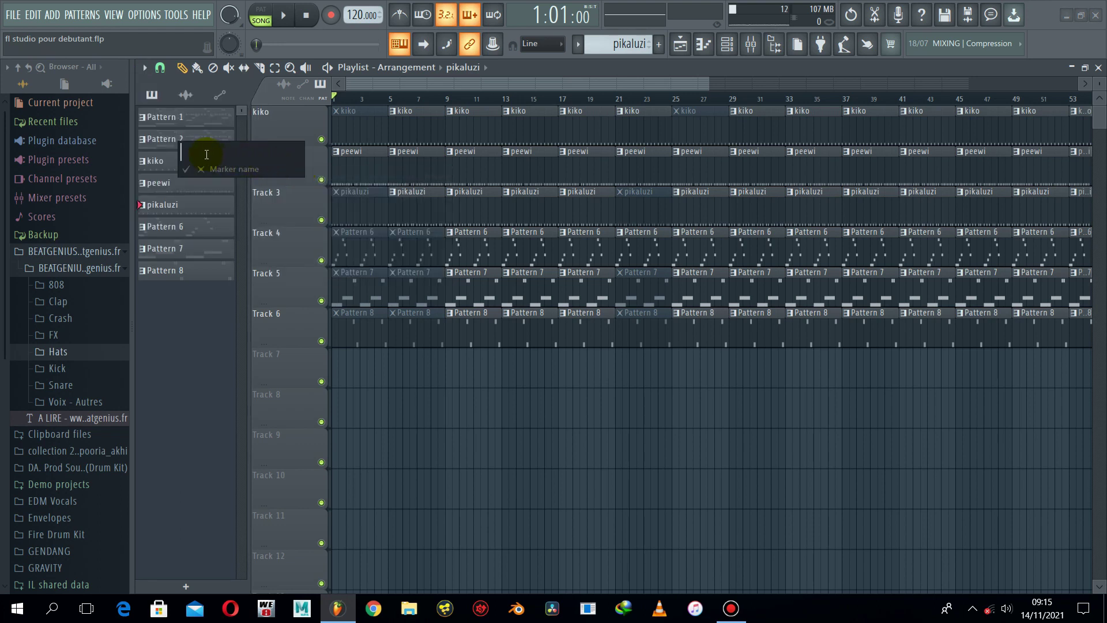
pyautogui.write('intro')
pyautogui.press('Return')
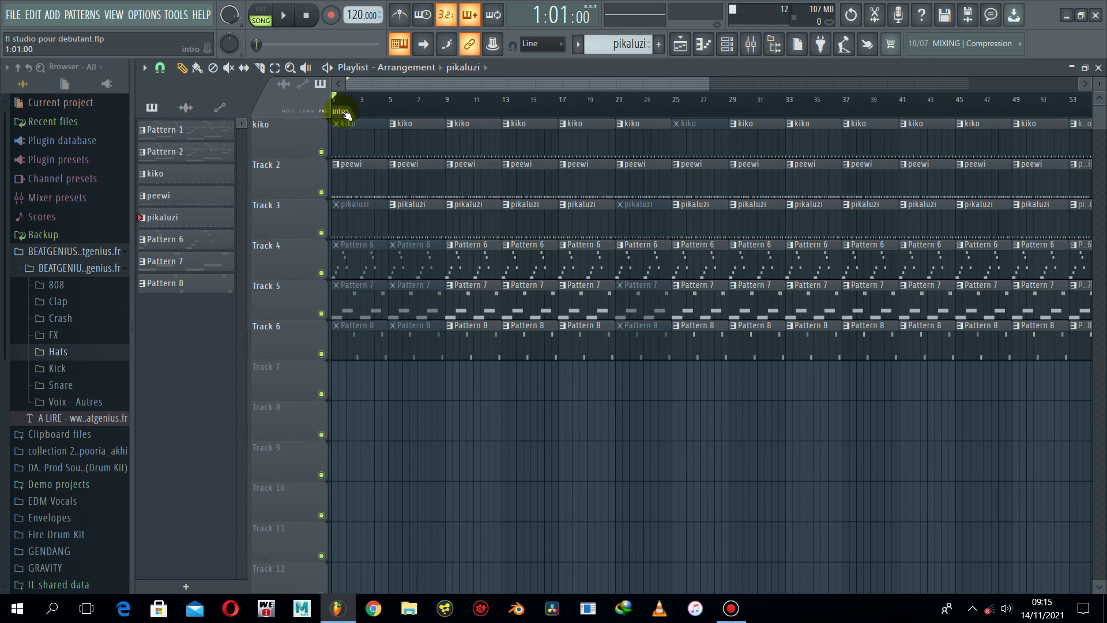
# Step: Move the playhead to bar 9 and add a time marker named "refrain" there
pyautogui.click(449, 105)
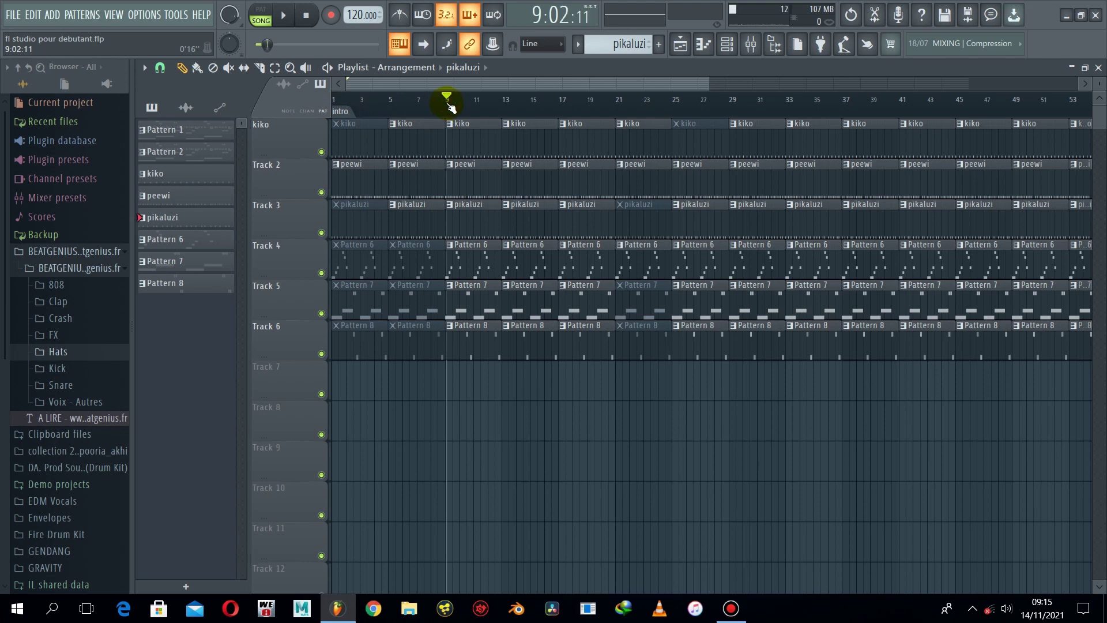
pyautogui.click(144, 68)
pyautogui.moveTo(186, 171)
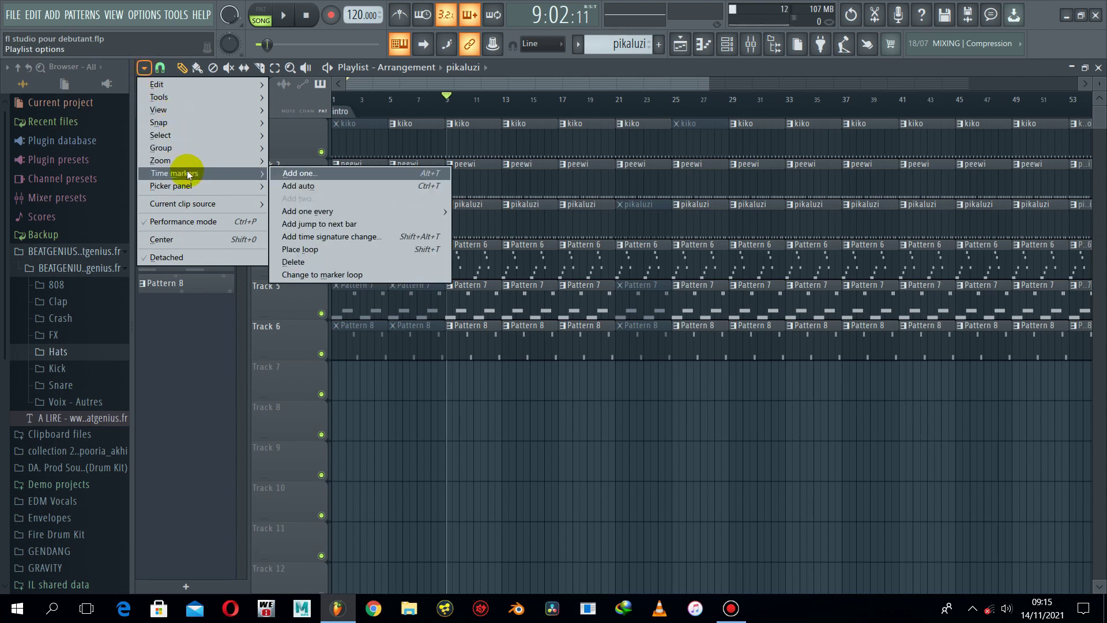
pyautogui.click(308, 174)
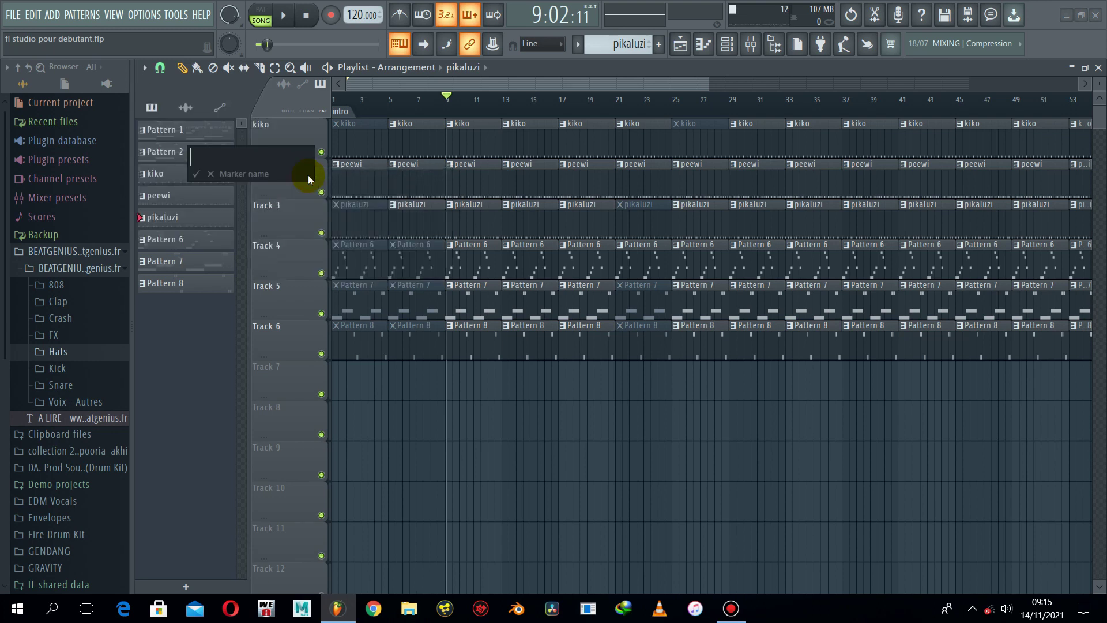
pyautogui.write('refrain')
pyautogui.press('Return')
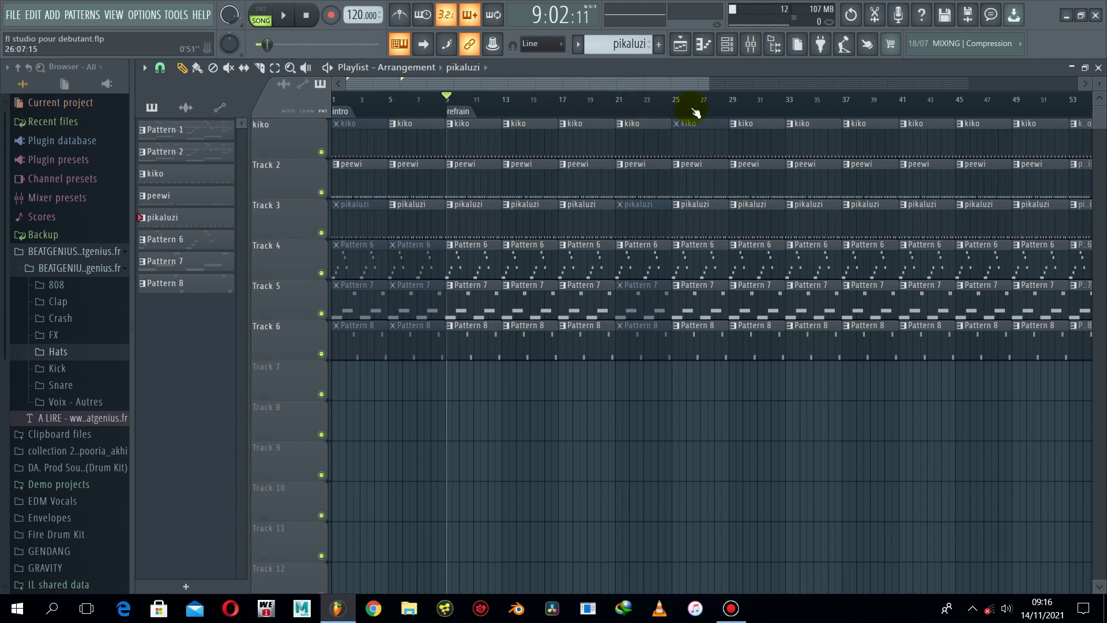
# Step: Move the playhead to bar 29 and add a time marker named "couplet" there
pyautogui.click(732, 99)
pyautogui.click(731, 99)
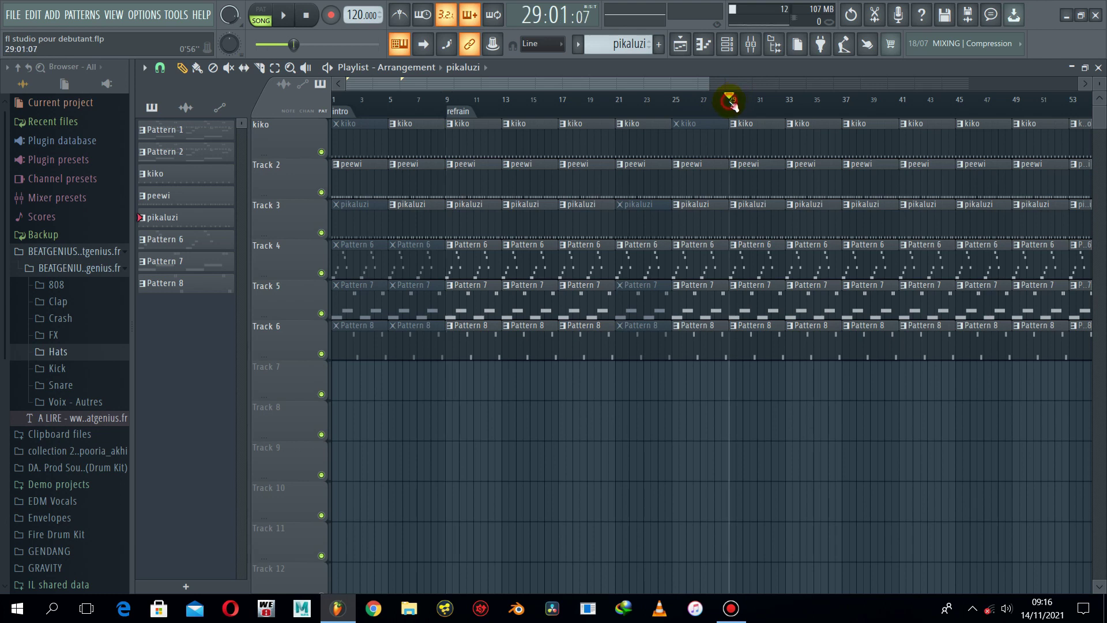
pyautogui.click(144, 67)
pyautogui.moveTo(213, 173)
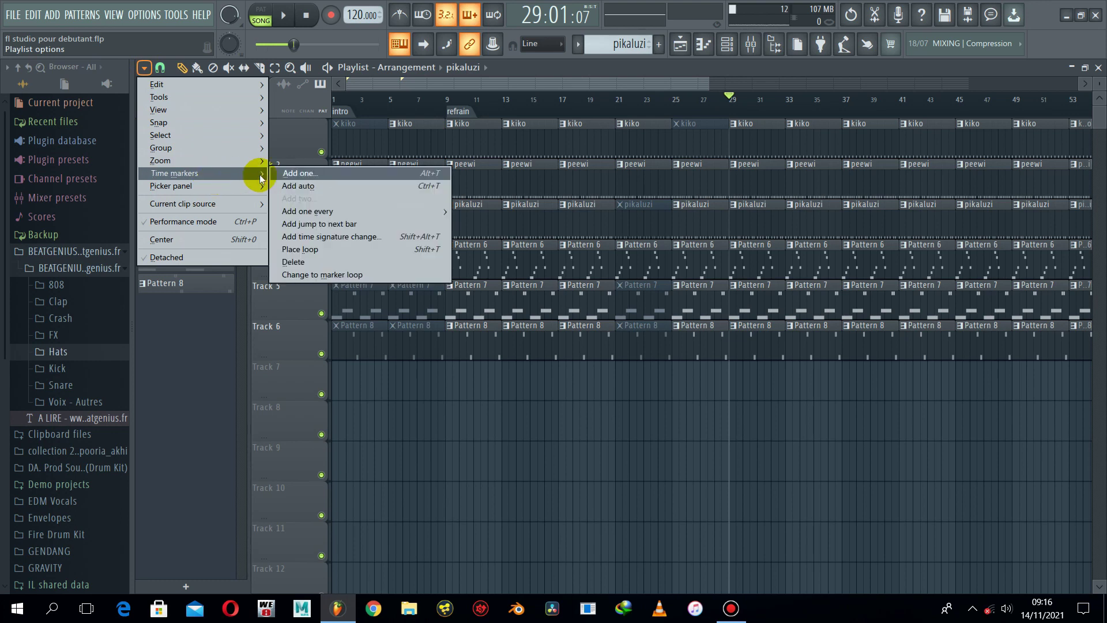
pyautogui.click(307, 173)
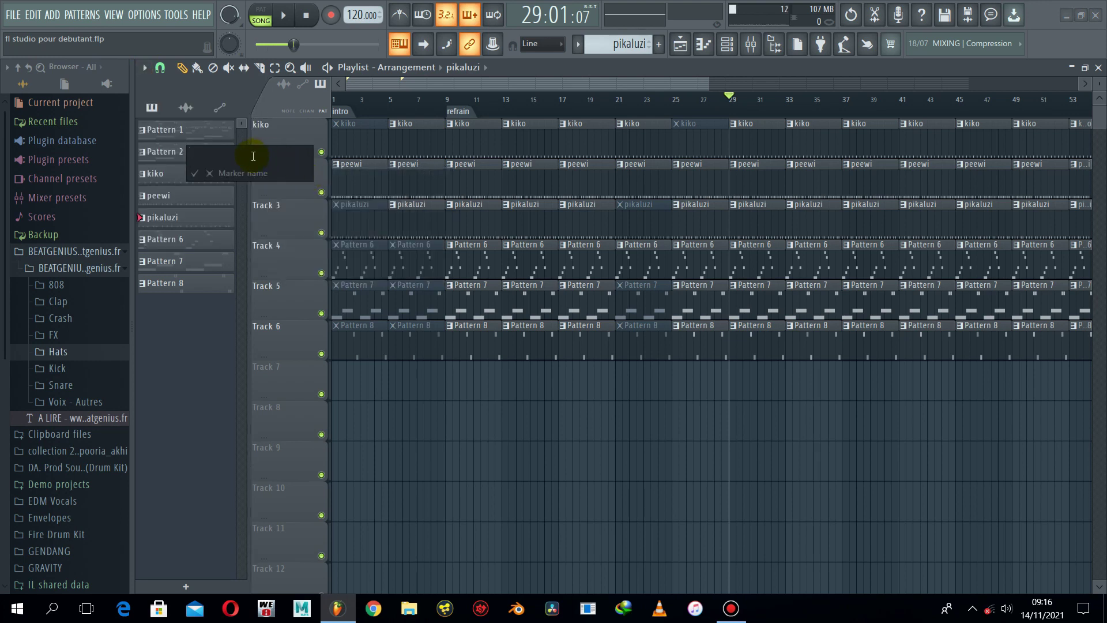
pyautogui.write('couplet')
pyautogui.press('Return')
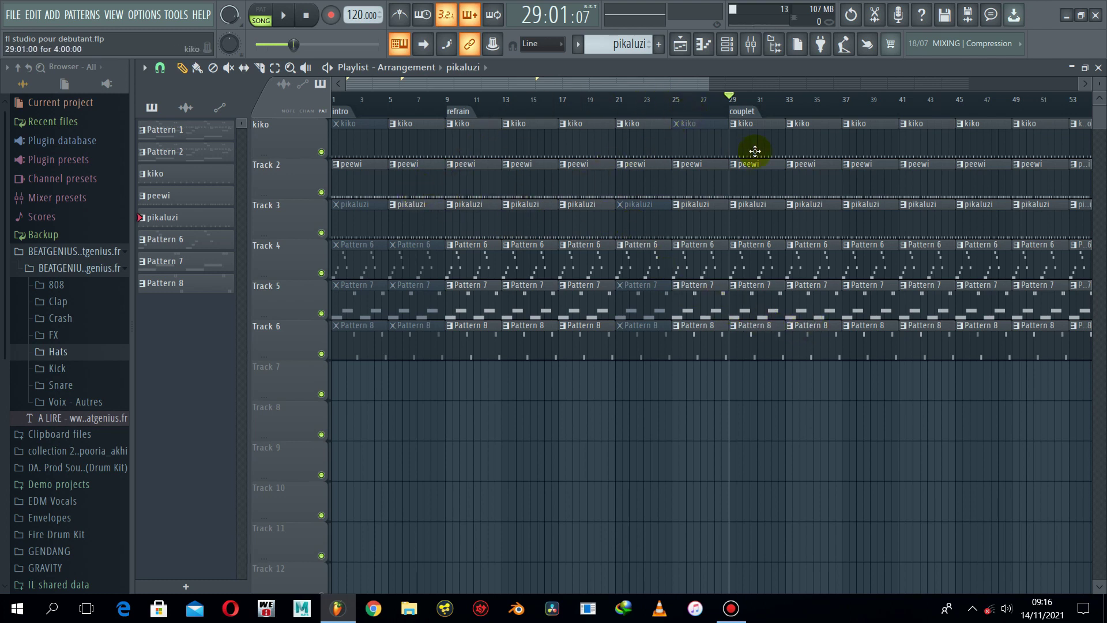
pyautogui.moveTo(707, 83); pyautogui.dragTo(984, 85)
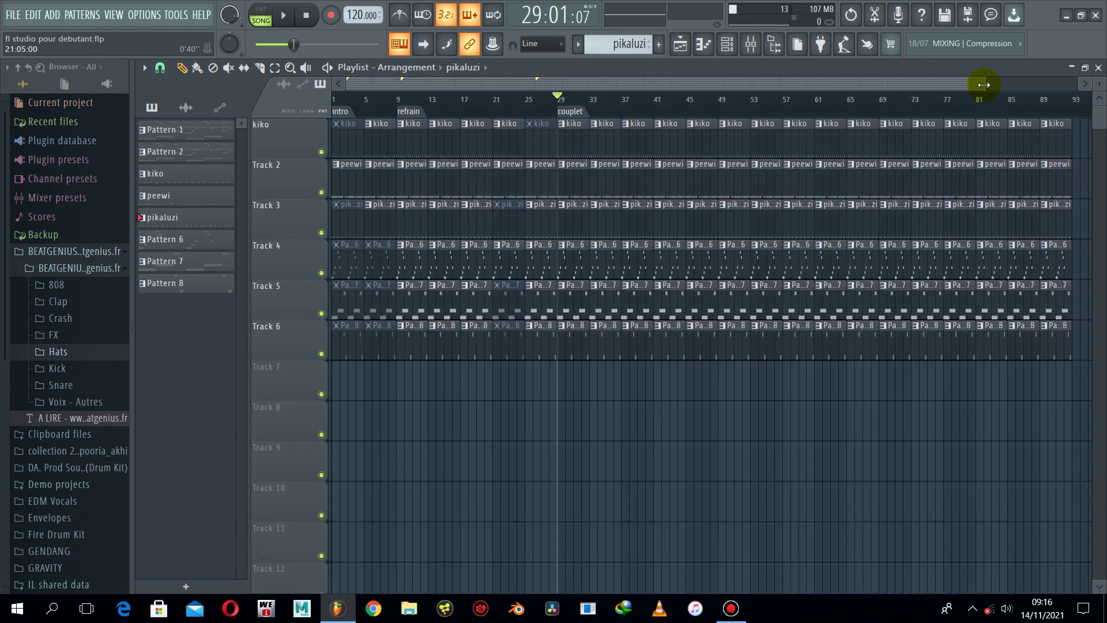